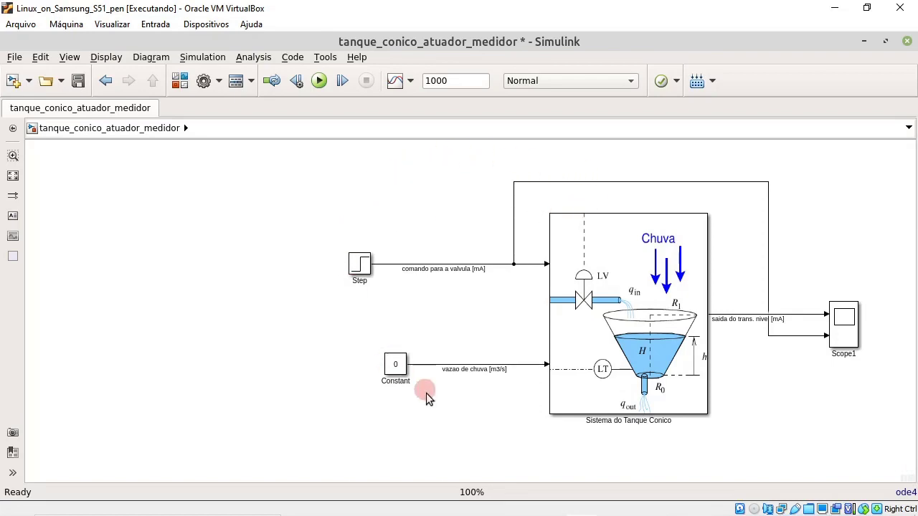
# Copy the Sistema do Tanque Conico subsystem into a new blank model and reposition the block on the canvas.
pyautogui.click(647, 411)
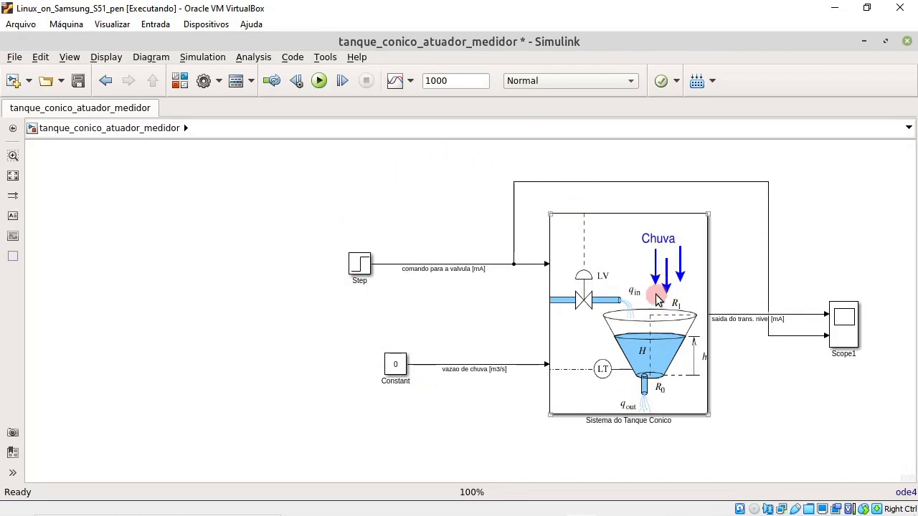
pyautogui.click(602, 259)
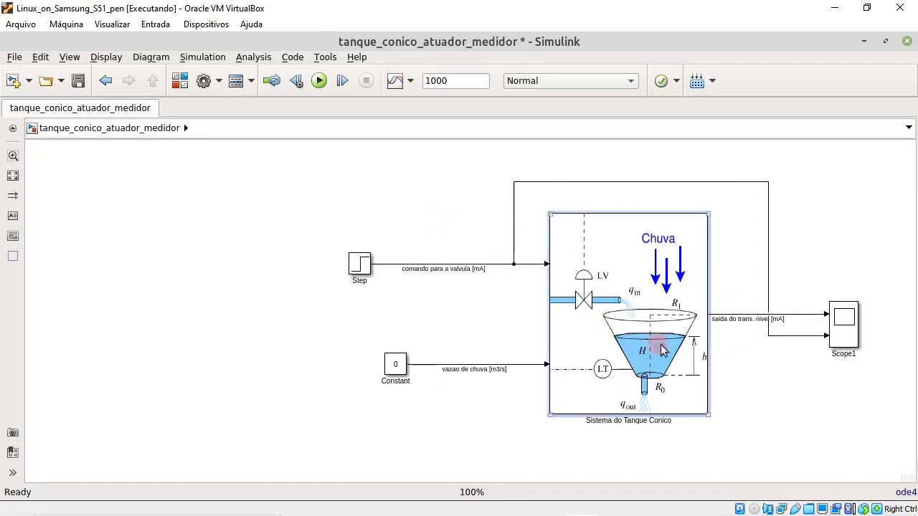
pyautogui.click(347, 235)
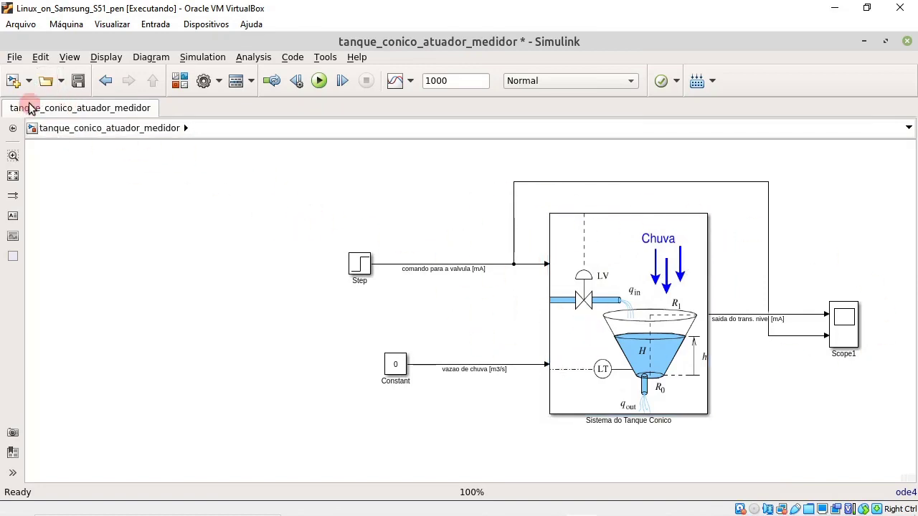
pyautogui.click(20, 83)
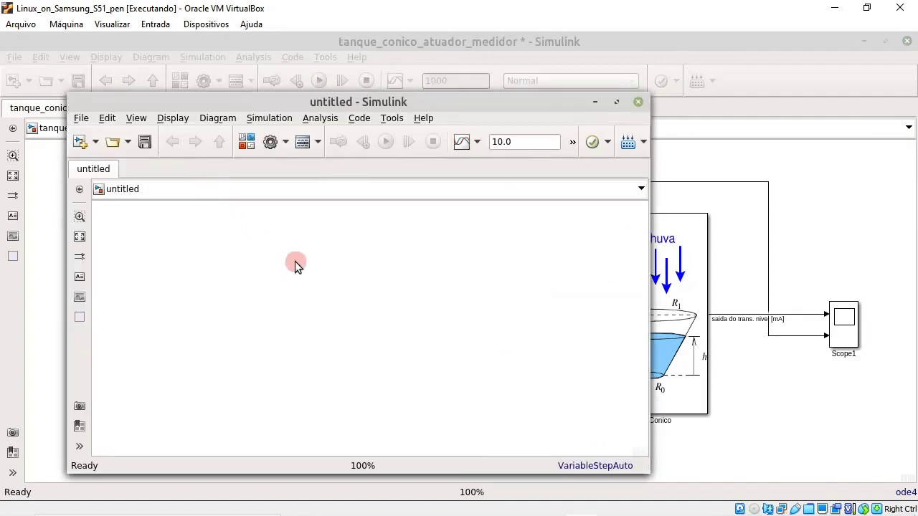
pyautogui.hotkey('ctrl', 'v')
pyautogui.moveTo(352, 332); pyautogui.dragTo(318, 294)
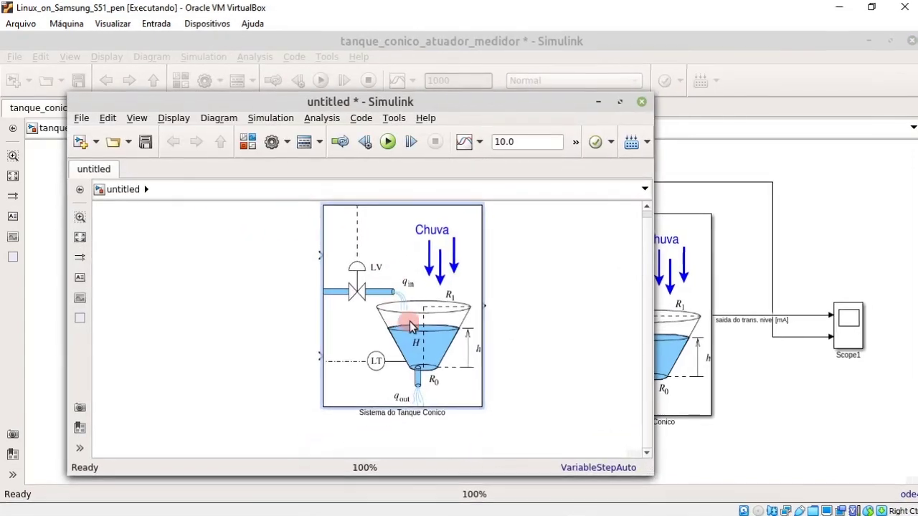
pyautogui.moveTo(411, 322); pyautogui.dragTo(435, 317)
pyautogui.moveTo(486, 104); pyautogui.dragTo(486, 106)
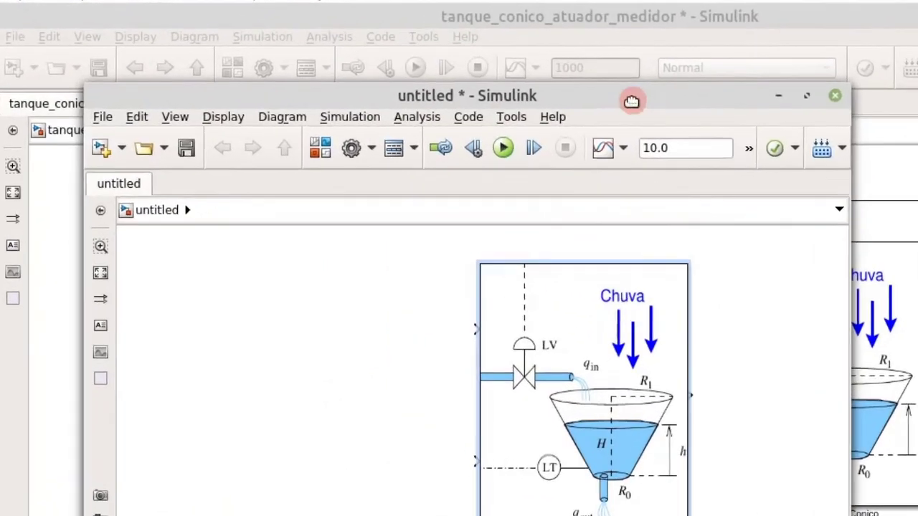
pyautogui.moveTo(631, 101); pyautogui.dragTo(606, 85)
# Add an Out1 block from Ports & Subsystems, connected to the tank subsystem's output, and name it ym.
pyautogui.click(355, 112)
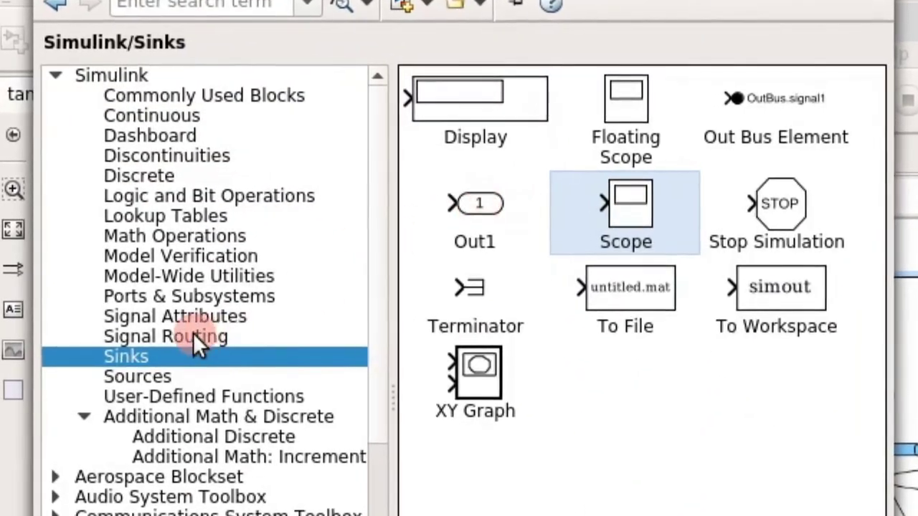
pyautogui.click(192, 296)
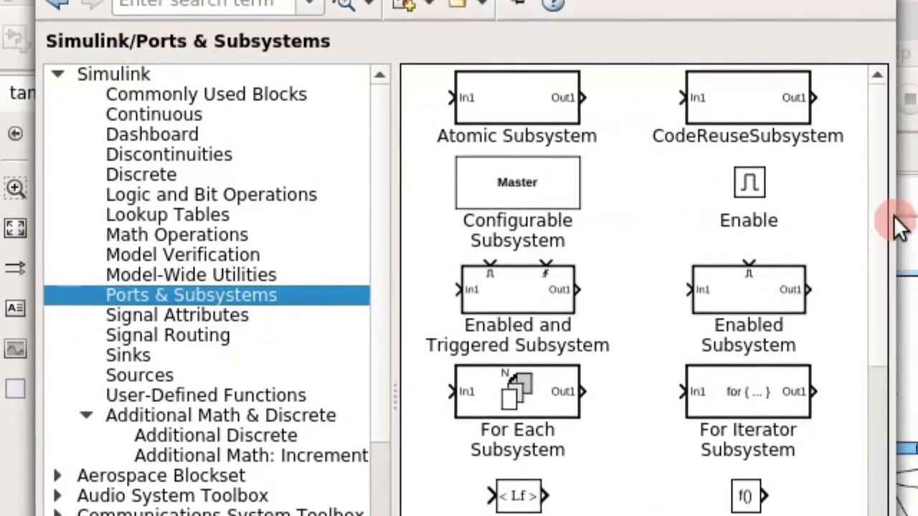
pyautogui.scroll(-10, 869, 299)
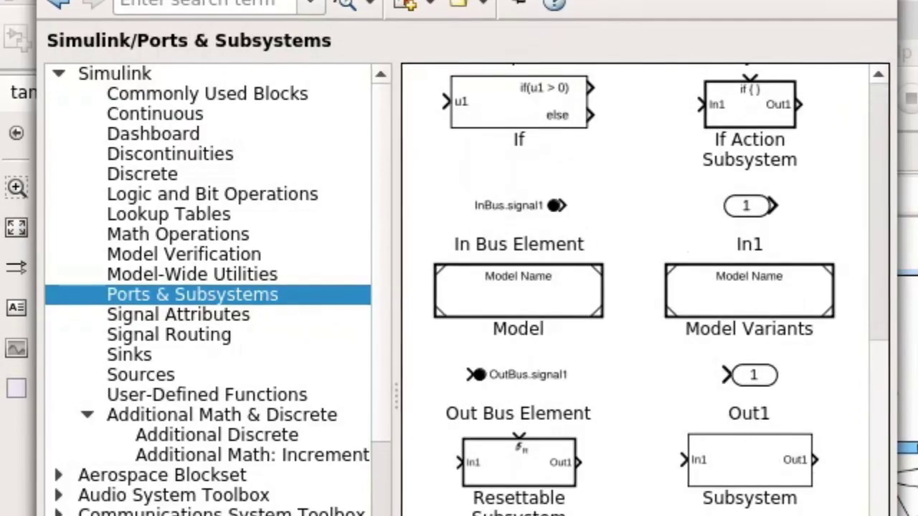
pyautogui.click(746, 372)
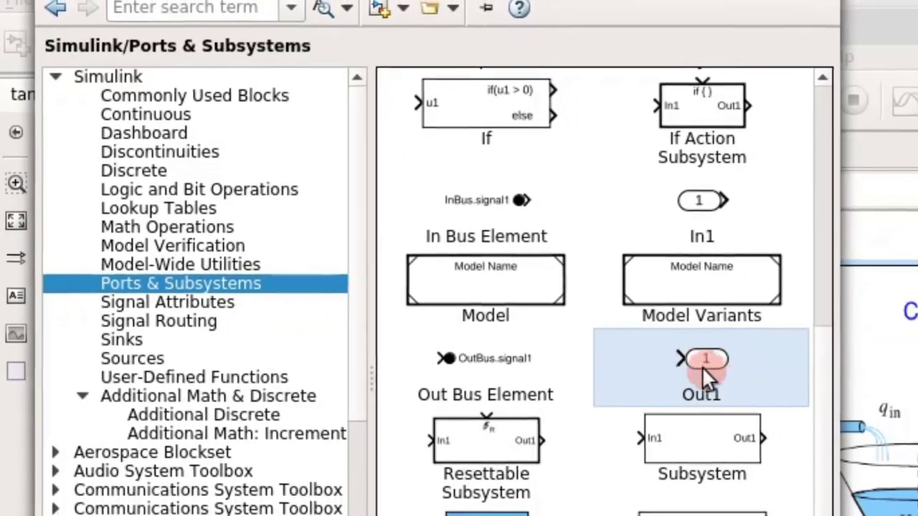
pyautogui.moveTo(702, 368); pyautogui.dragTo(917, 455)
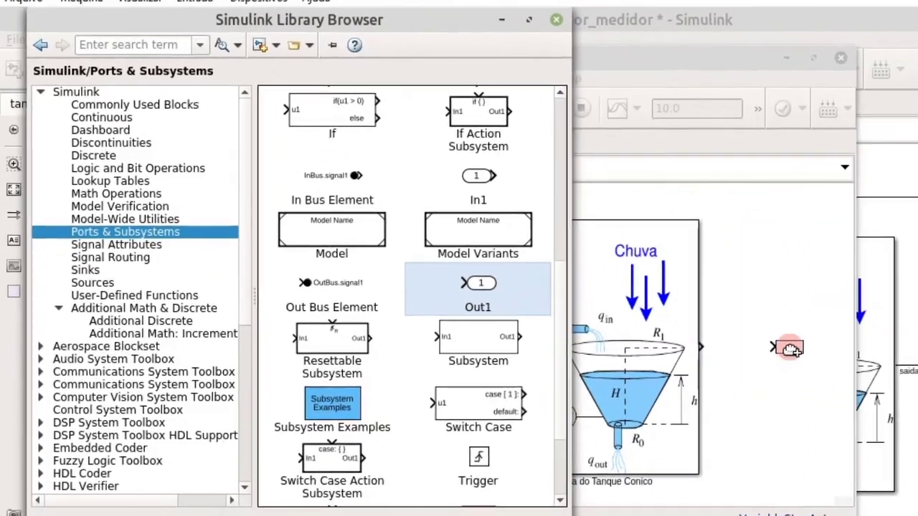
pyautogui.moveTo(790, 349); pyautogui.dragTo(790, 349)
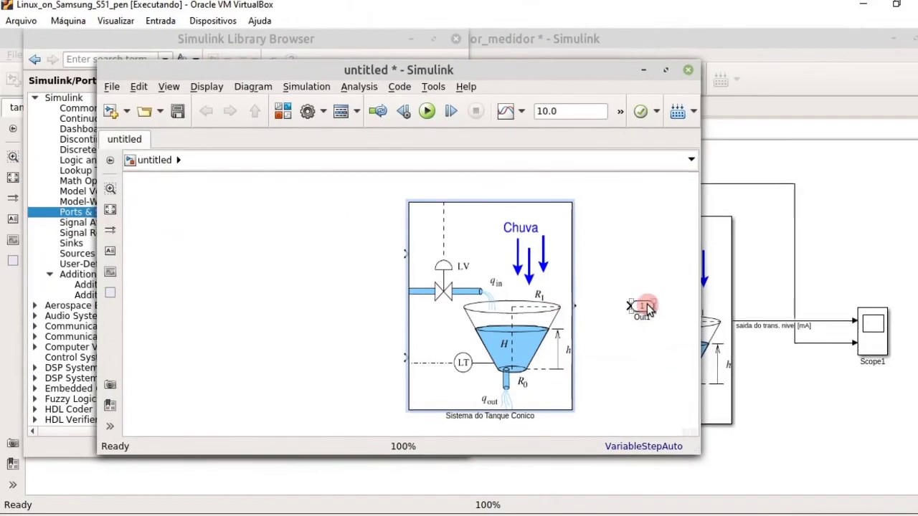
pyautogui.keyDown('ctrl'); pyautogui.click(648, 308); pyautogui.keyUp('ctrl')
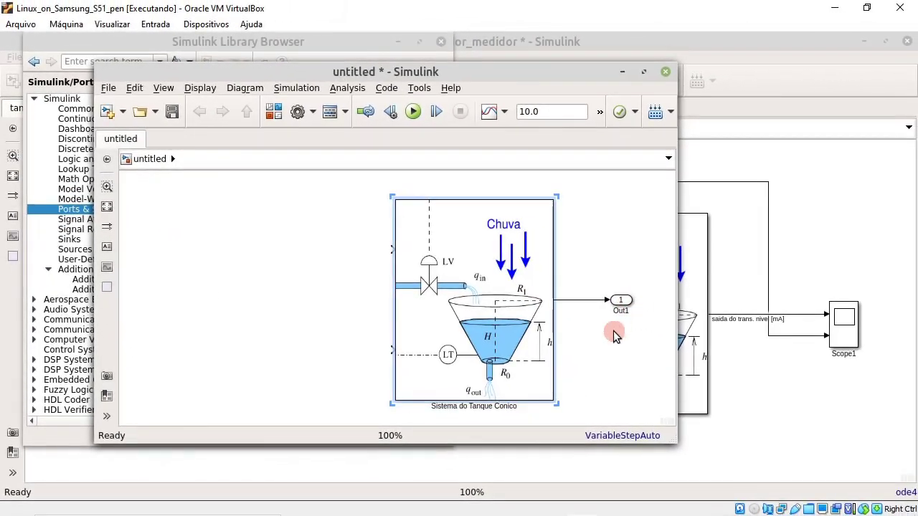
pyautogui.doubleClick(620, 310)
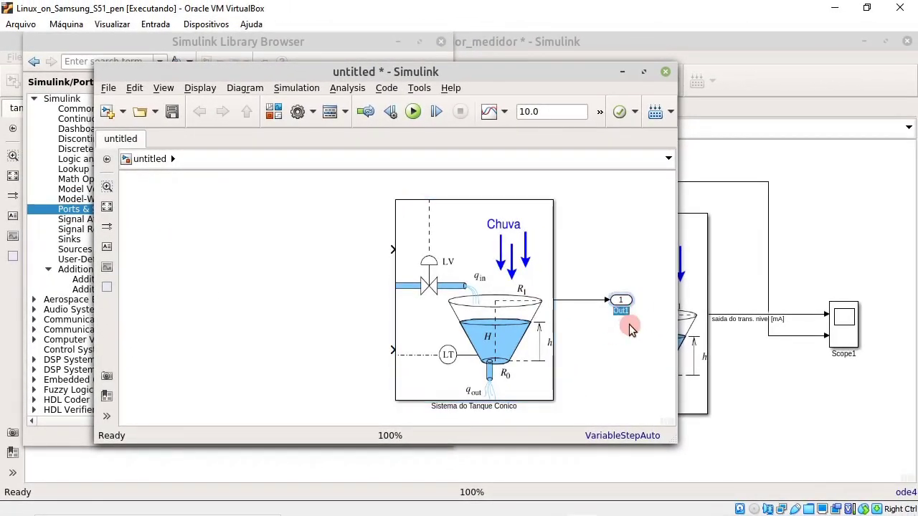
pyautogui.click(622, 353)
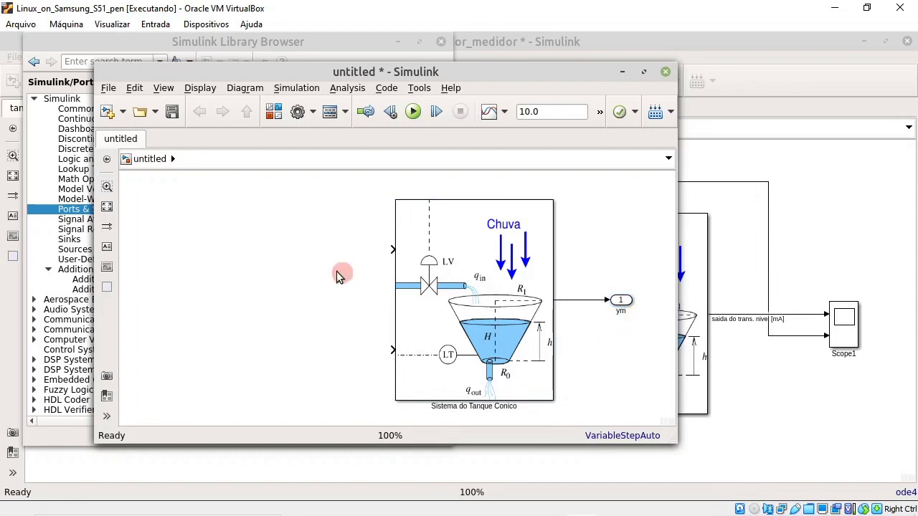
# Add an In1 block connected to the tank subsystem's upper input and name it u.
pyautogui.hotkey('ctrl', 'shift', 'l')
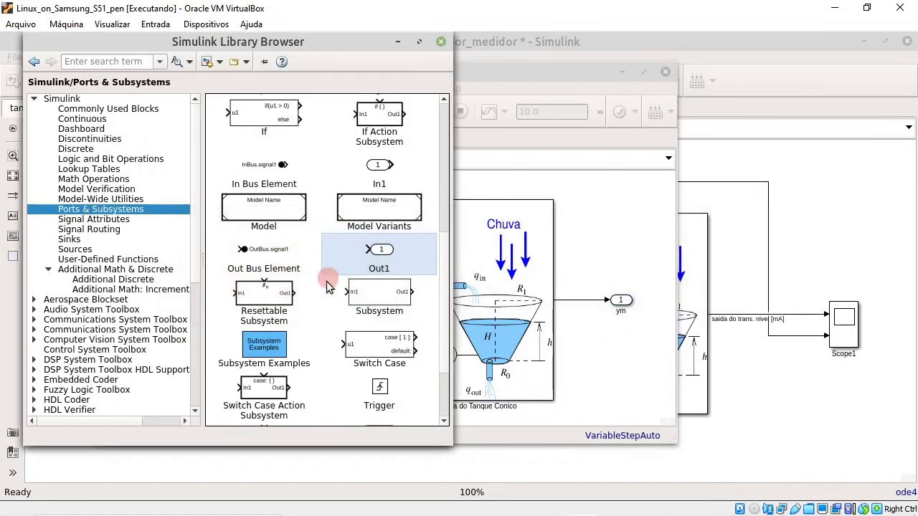
pyautogui.moveTo(385, 172); pyautogui.dragTo(321, 257)
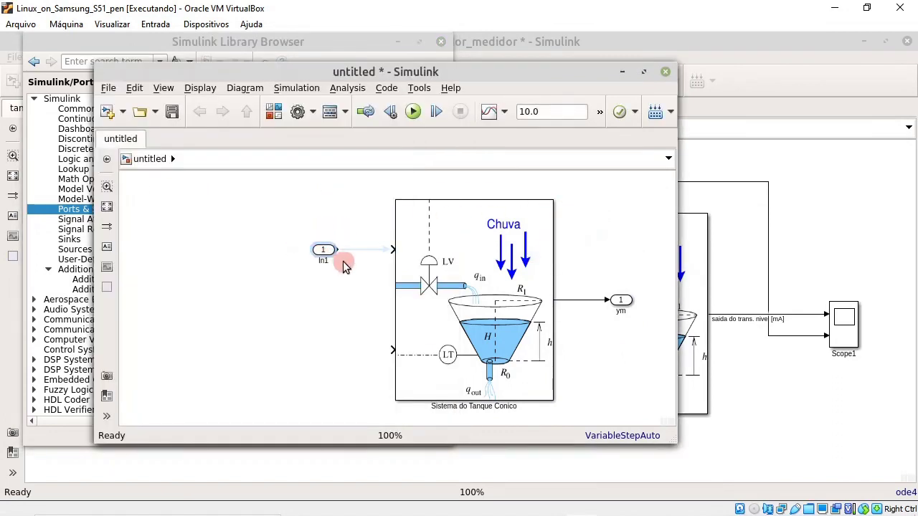
pyautogui.click(399, 251)
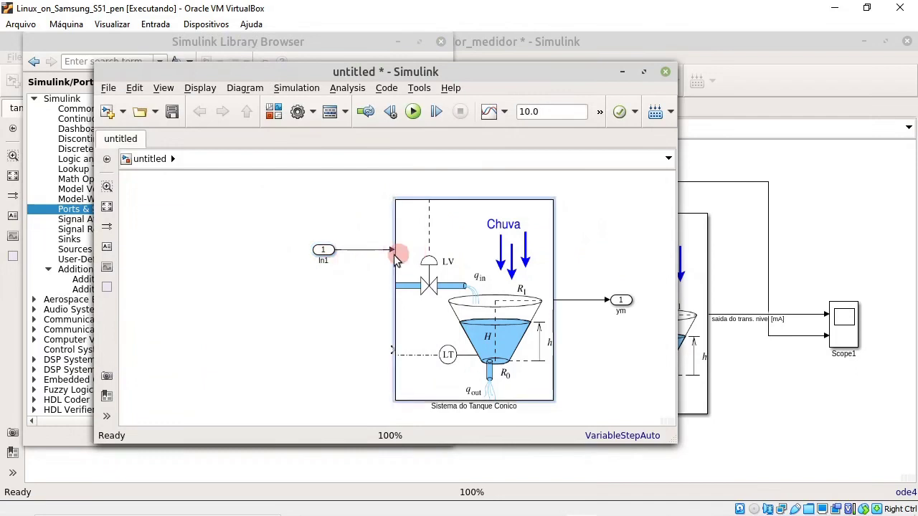
pyautogui.doubleClick(322, 260)
pyautogui.click(330, 308)
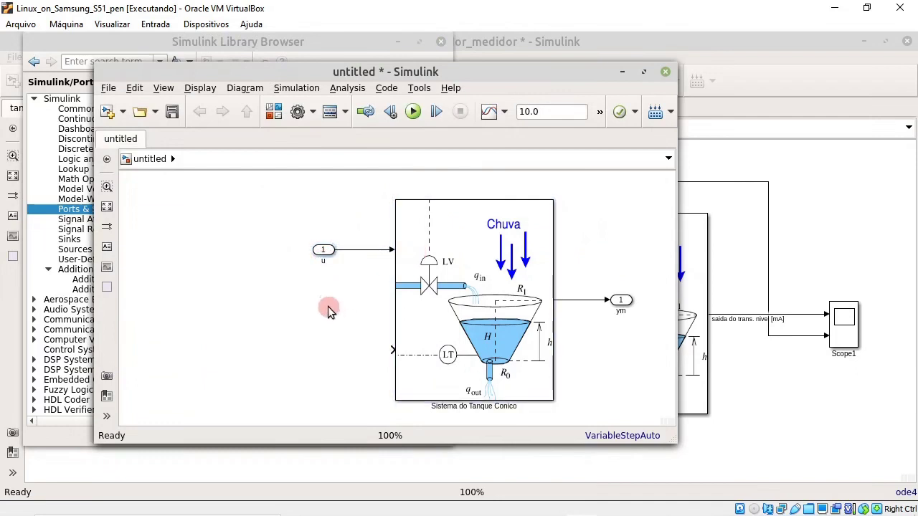
# Duplicate the u input port for the tank subsystem's lower input, name the copy Td, and connect it.
pyautogui.moveTo(317, 264); pyautogui.dragTo(331, 352)
pyautogui.doubleClick(328, 361)
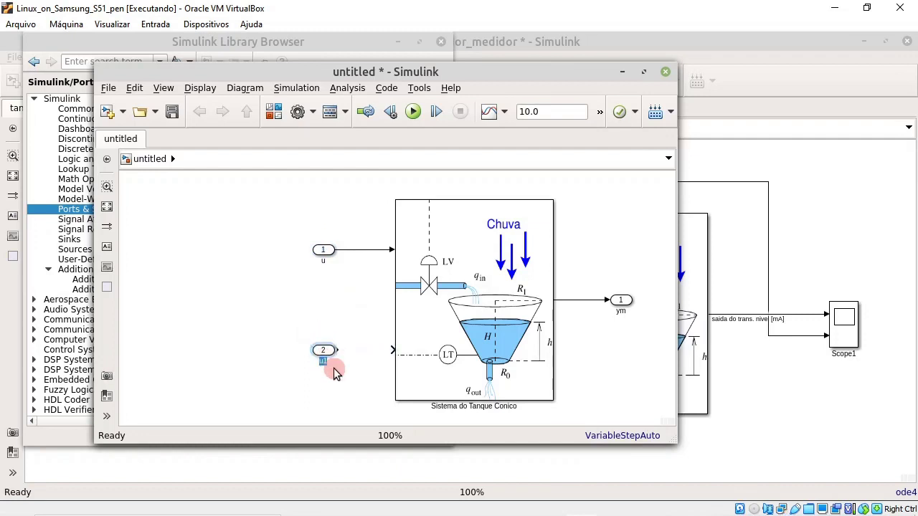
pyautogui.write('Td')
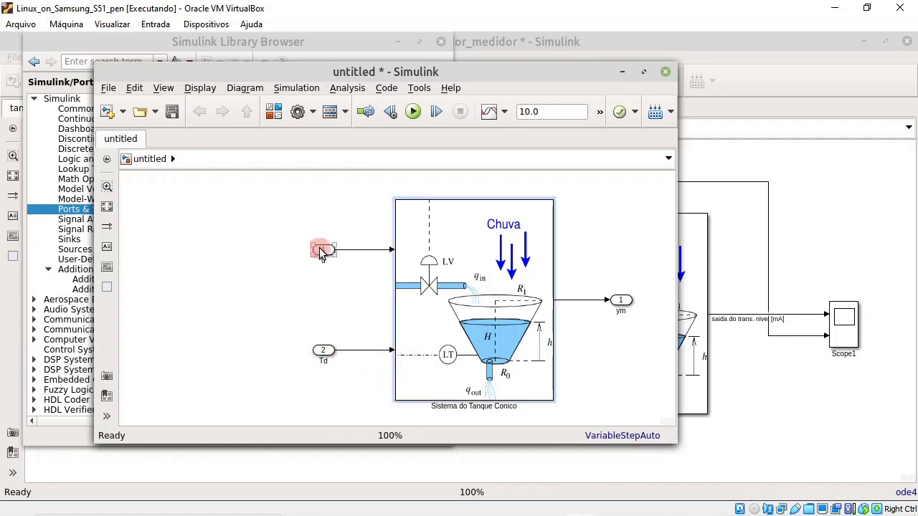
# Move the u and Td input ports farther away from the tank subsystem and label the upper input signal u.
pyautogui.moveTo(314, 253); pyautogui.dragTo(291, 252)
pyautogui.moveTo(322, 352); pyautogui.dragTo(293, 348)
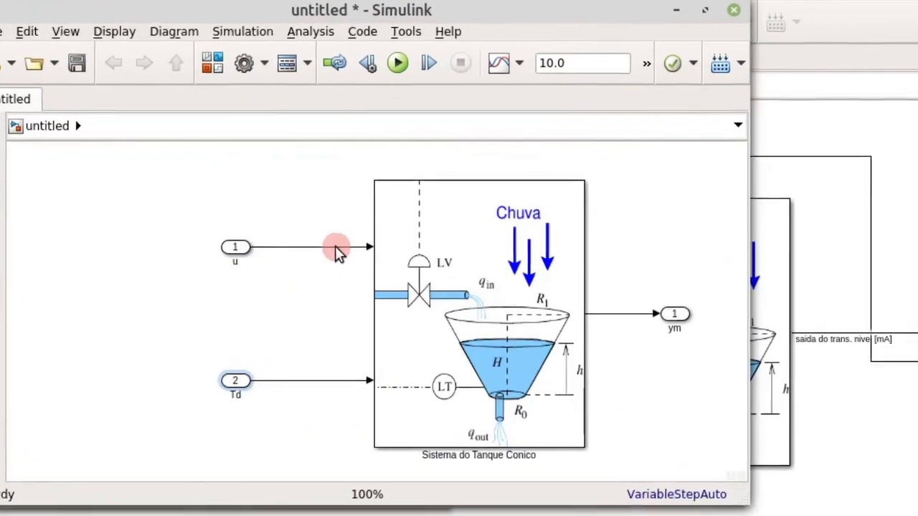
pyautogui.click(327, 246)
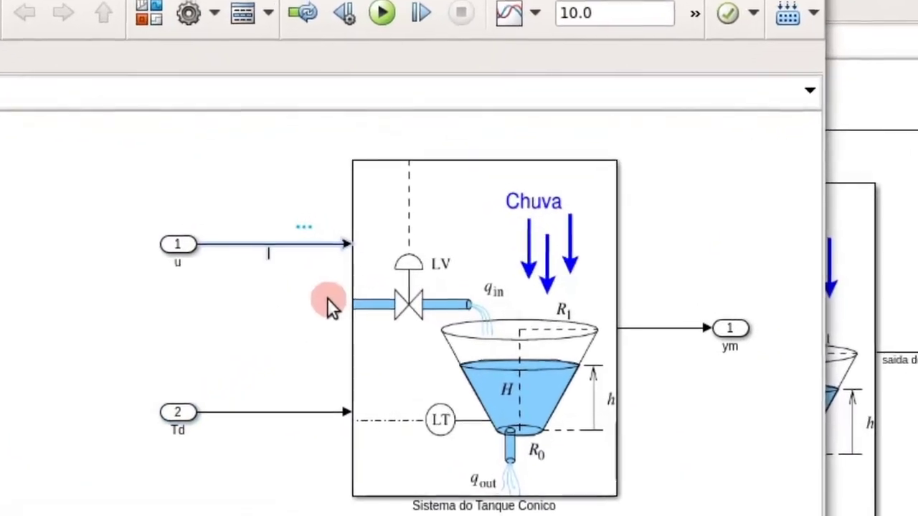
pyautogui.write('u')
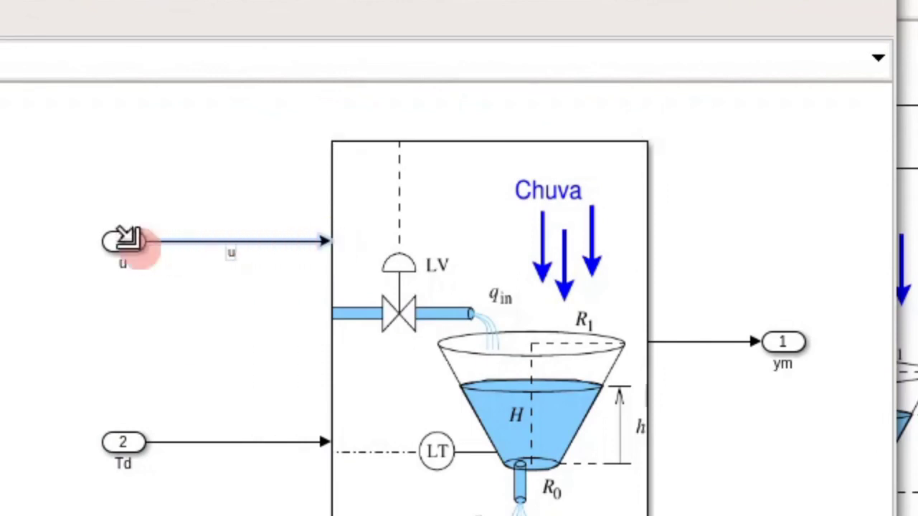
pyautogui.click(339, 241)
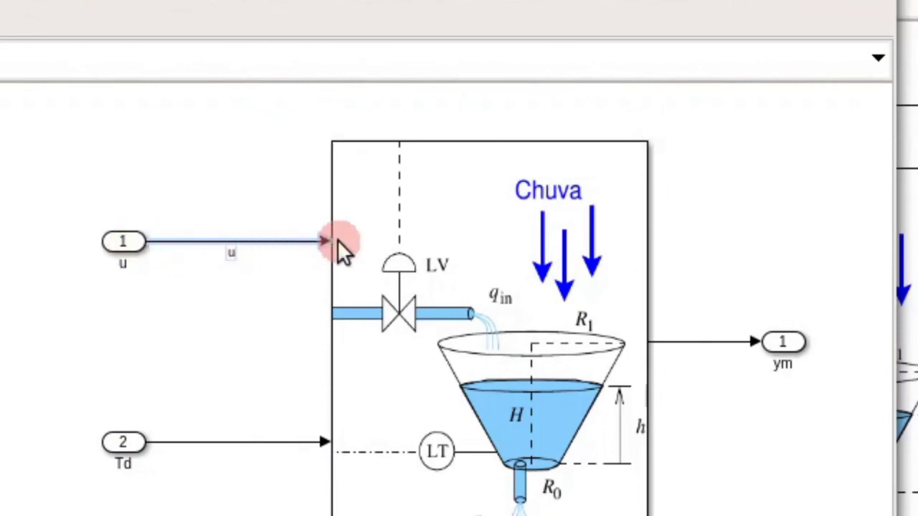
pyautogui.click(279, 330)
pyautogui.click(276, 334)
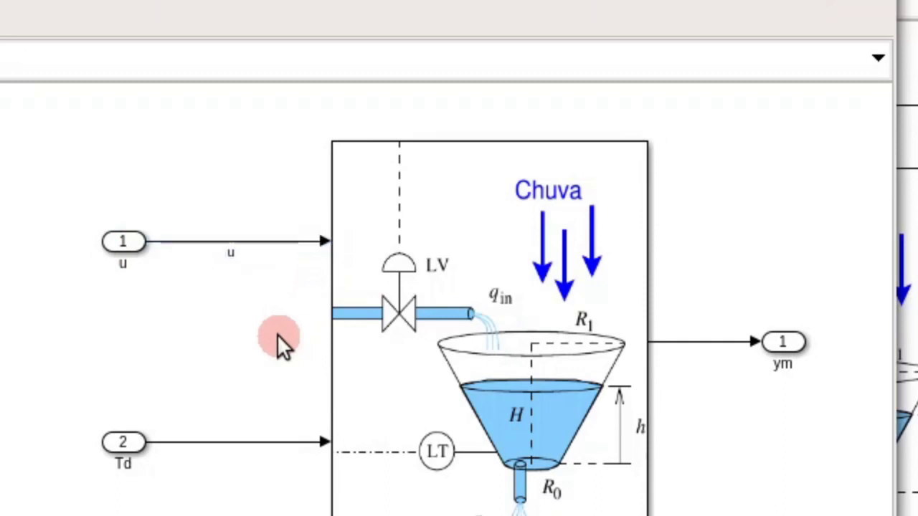
# Label the lower input signal Td and the tank subsystem's output signal ym.
pyautogui.doubleClick(240, 442)
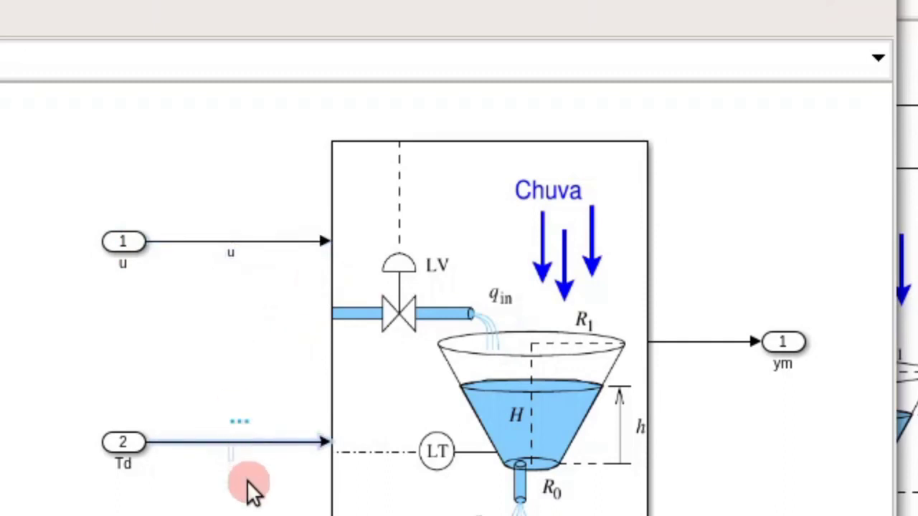
pyautogui.write('Td')
pyautogui.click(604, 443)
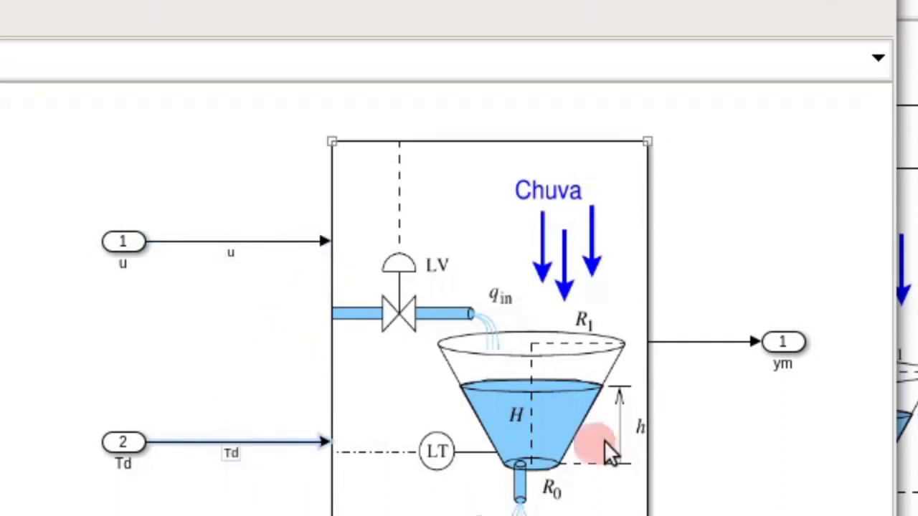
pyautogui.click(725, 434)
pyautogui.click(696, 341)
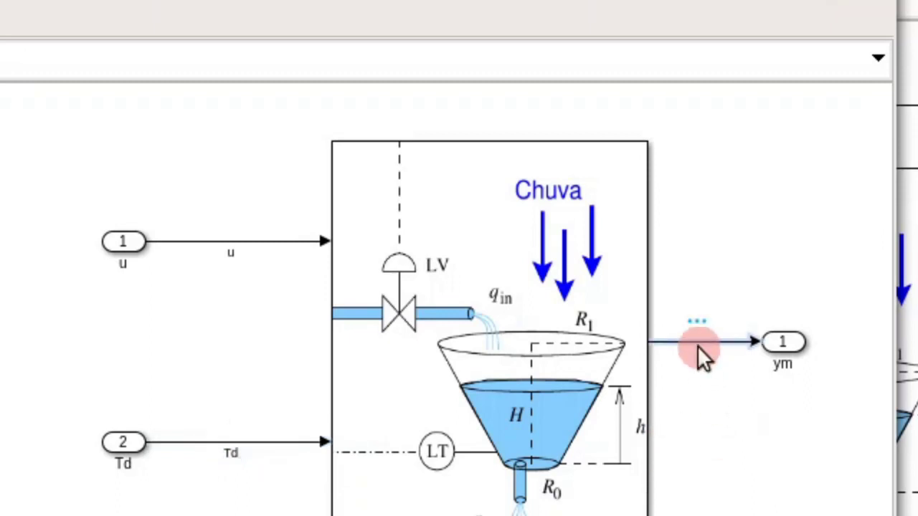
pyautogui.write('ym')
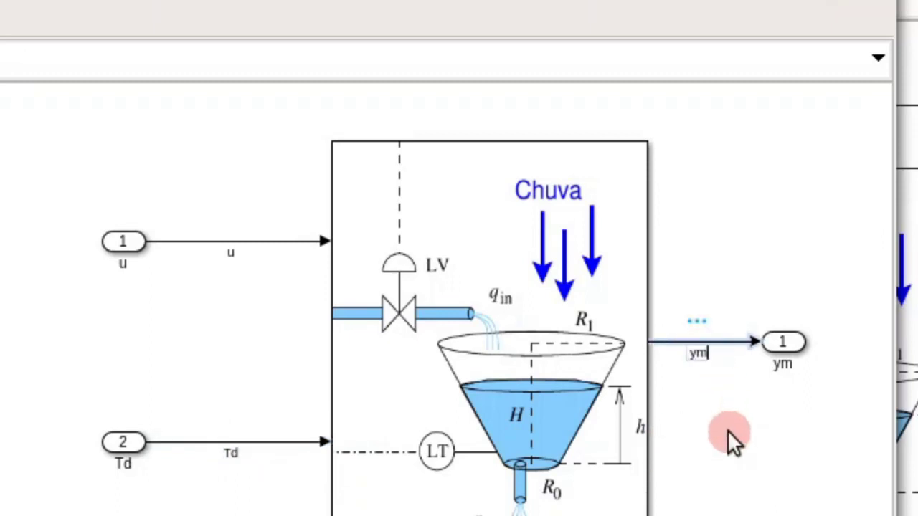
pyautogui.click(733, 459)
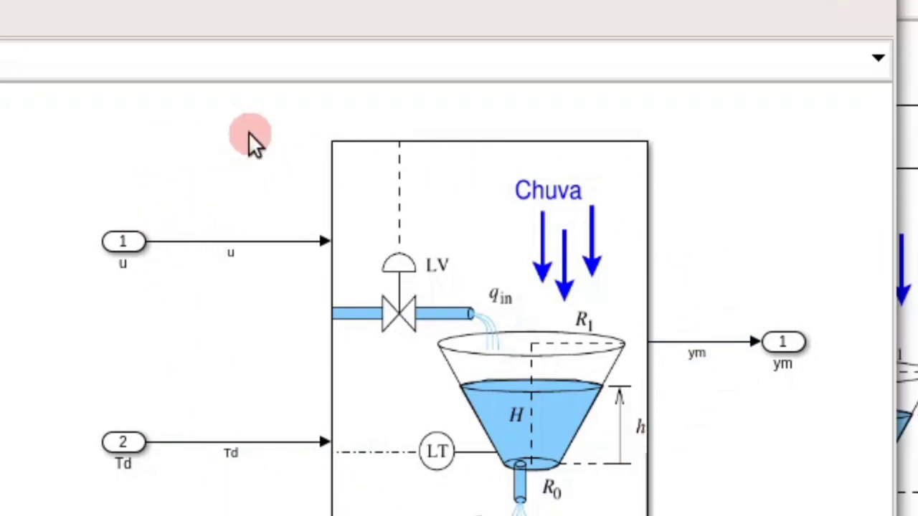
# Mark the u signal as an open-loop input linear analysis point.
pyautogui.click(463, 170)
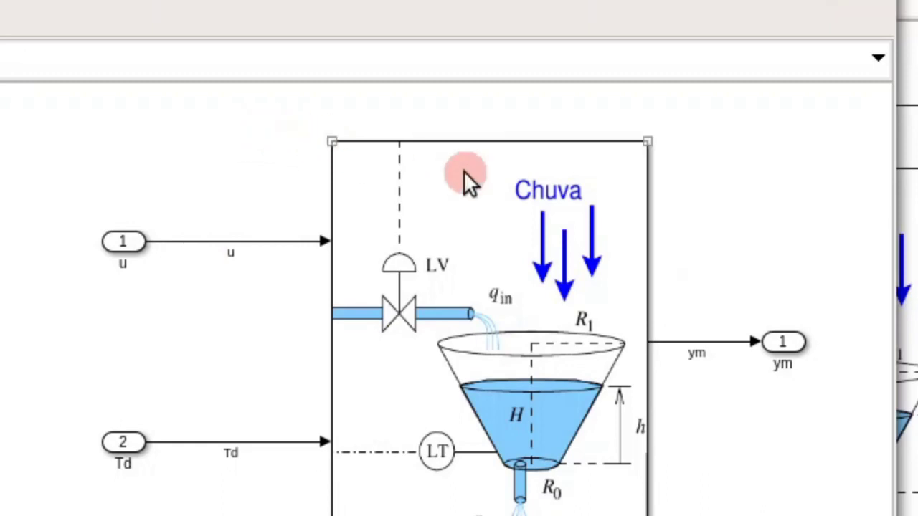
pyautogui.click(223, 272)
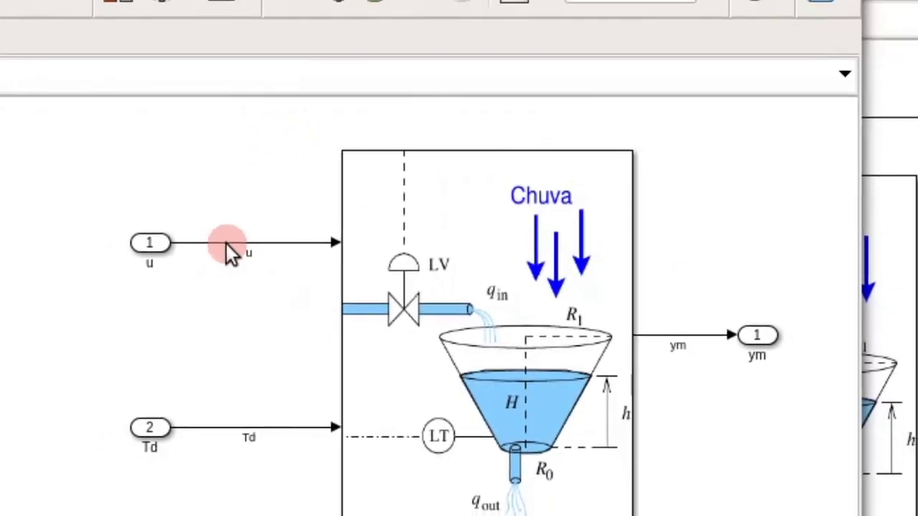
pyautogui.click(226, 244)
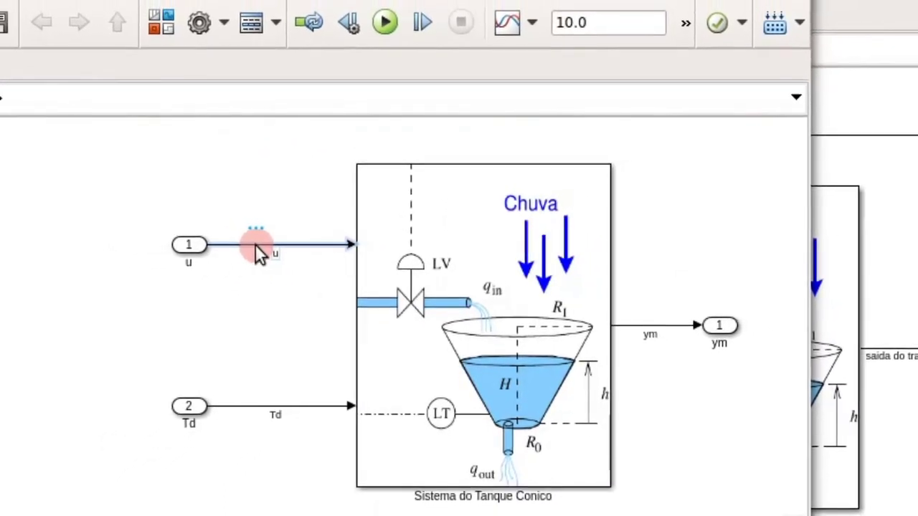
pyautogui.rightClick(256, 246)
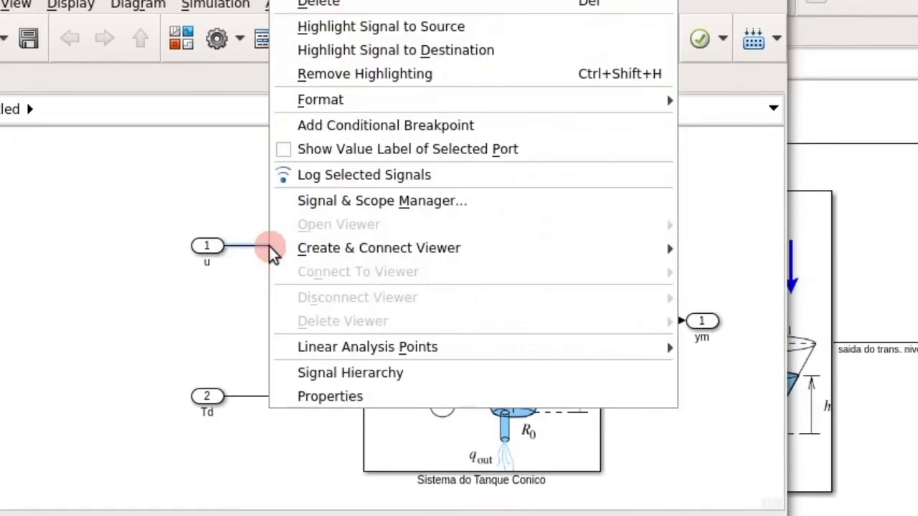
pyautogui.moveTo(351, 346)
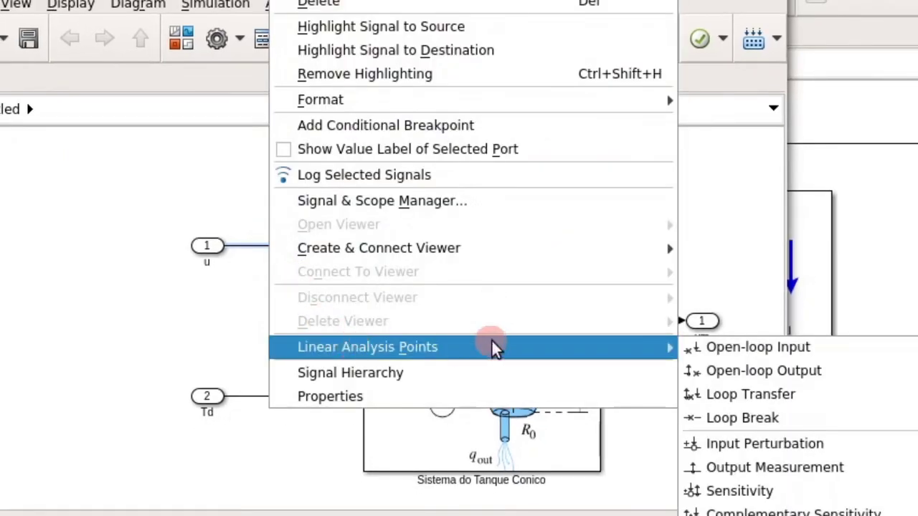
pyautogui.click(837, 349)
pyautogui.click(496, 295)
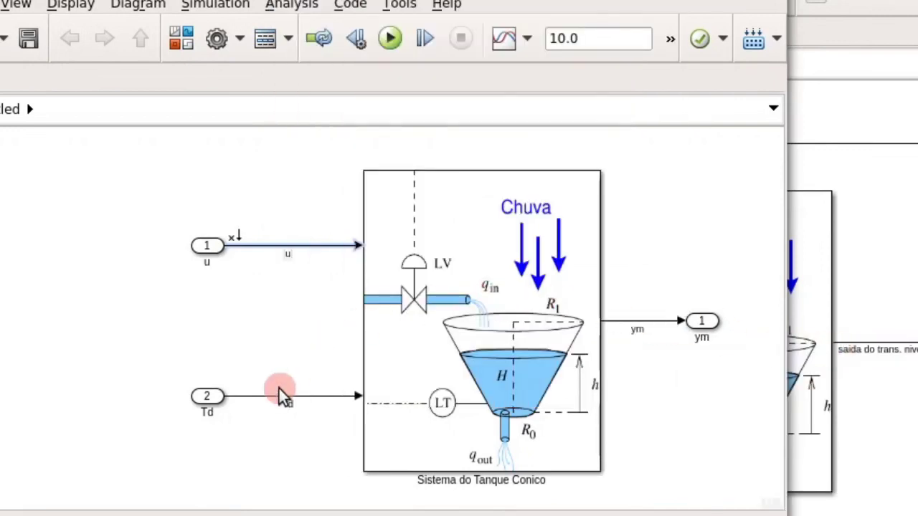
# Mark the Td signal as an open-loop input linear analysis point.
pyautogui.click(309, 395)
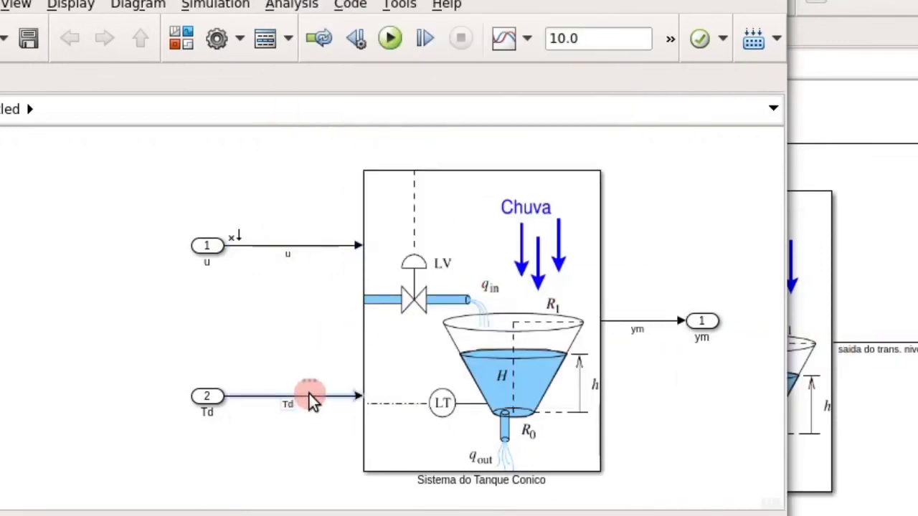
pyautogui.rightClick(309, 395)
pyautogui.moveTo(387, 351)
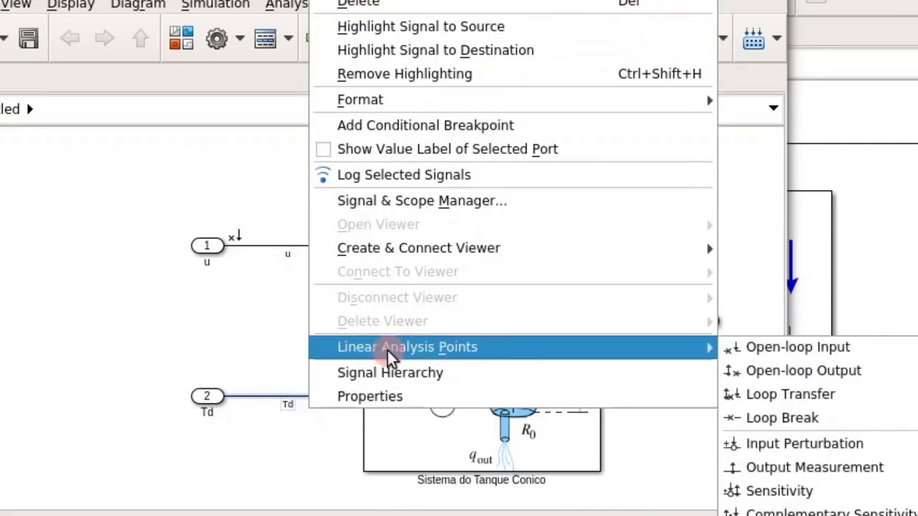
pyautogui.click(758, 346)
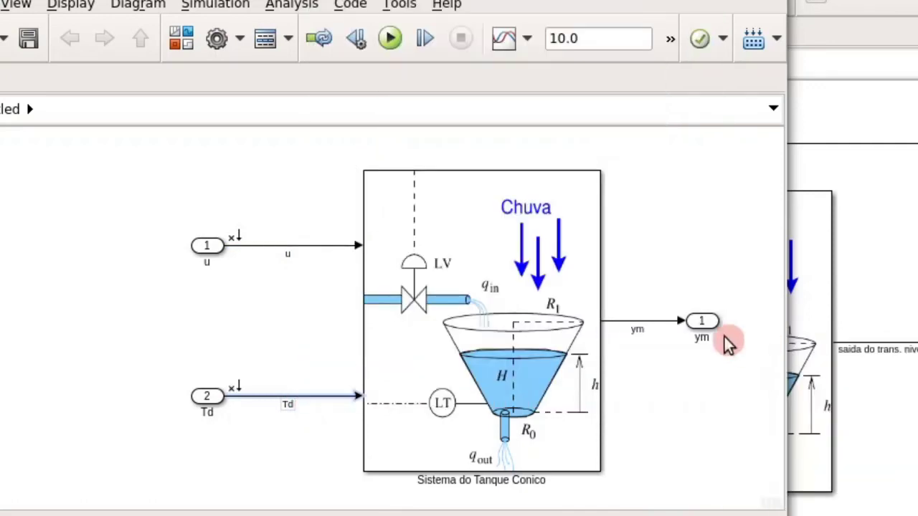
# Mark the tank subsystem's output signal ym as an open-loop output linear analysis point.
pyautogui.click(648, 323)
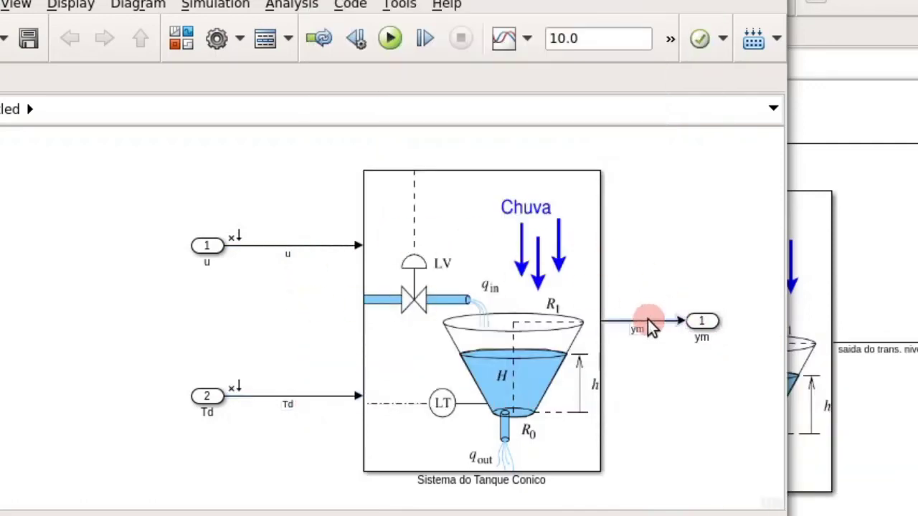
pyautogui.rightClick(647, 322)
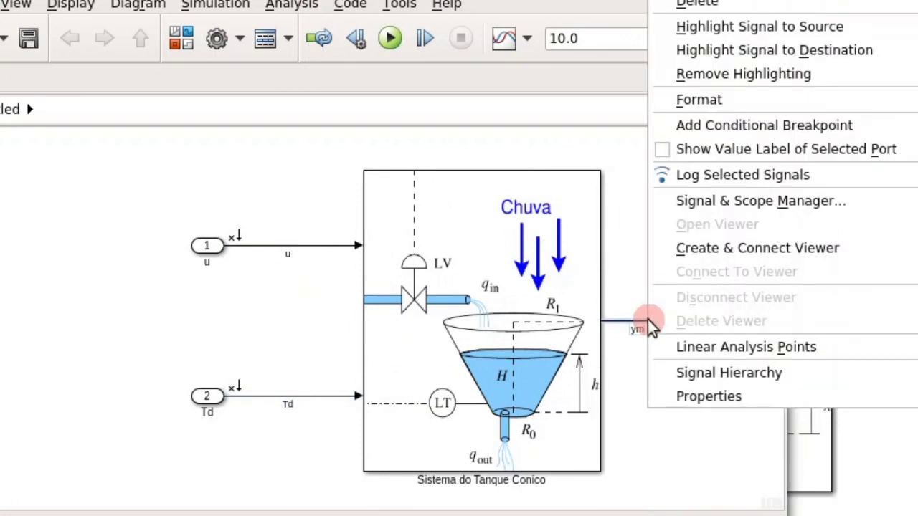
pyautogui.moveTo(706, 347)
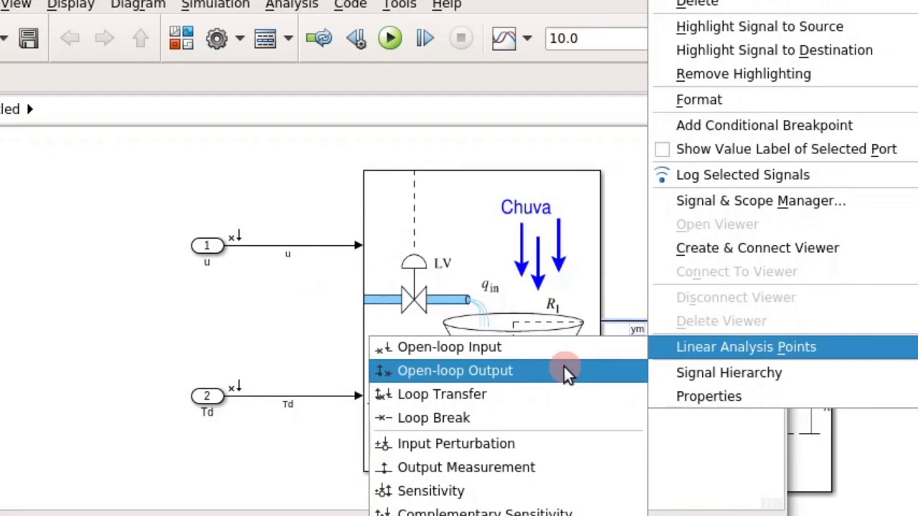
pyautogui.click(564, 371)
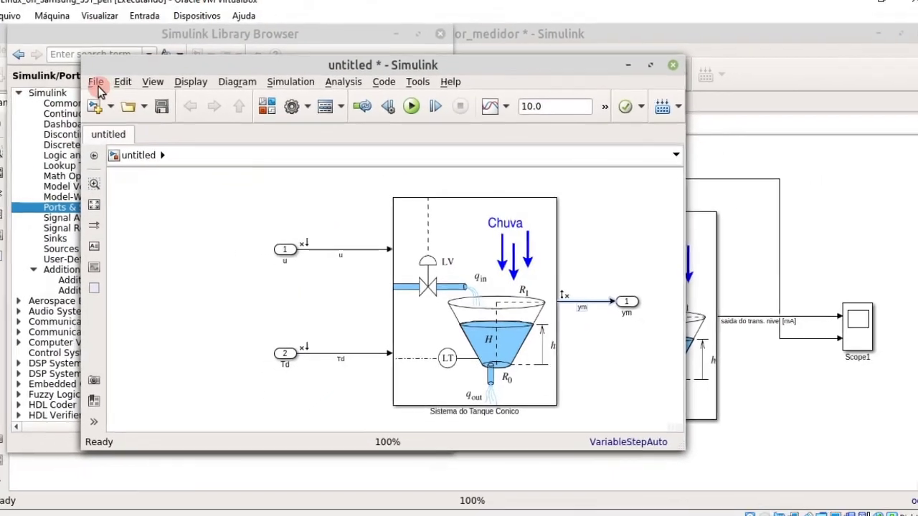
# Save the model as trim_tanque_conico.slx in the matlab folder, replacing the existing file.
pyautogui.click(97, 85)
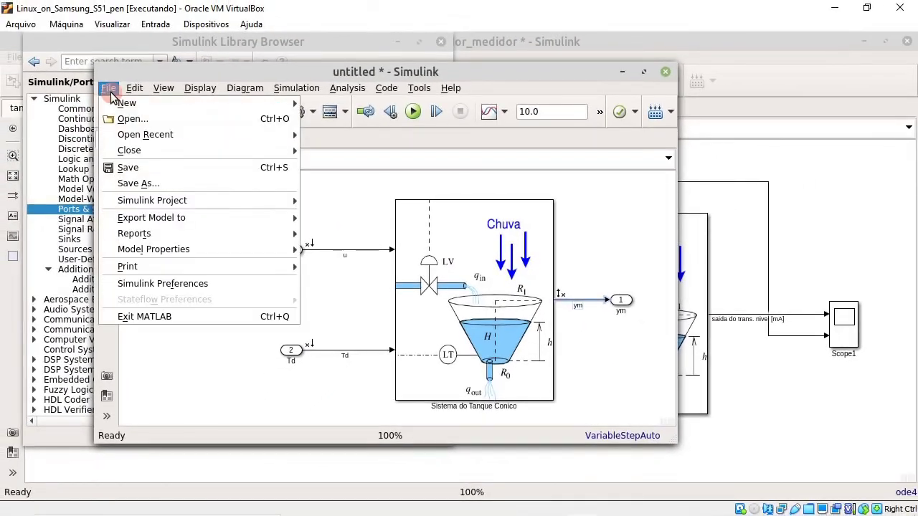
pyautogui.click(180, 182)
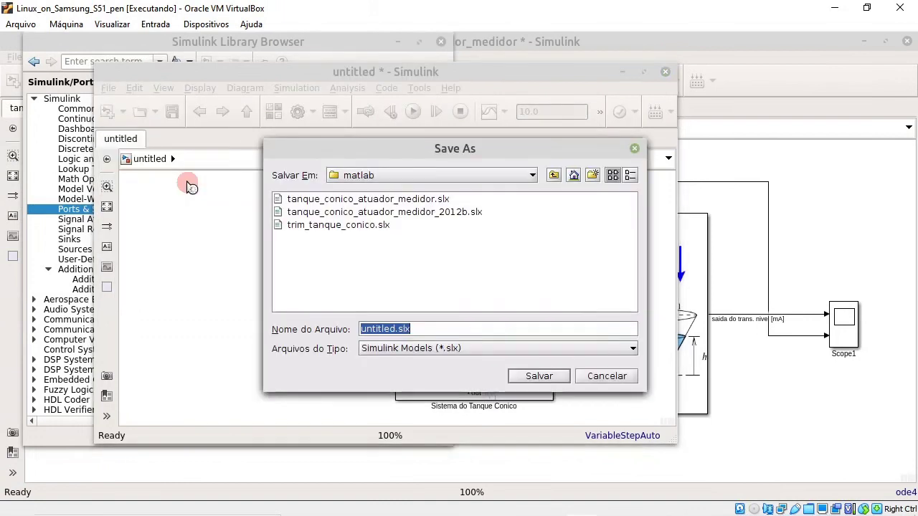
pyautogui.click(346, 226)
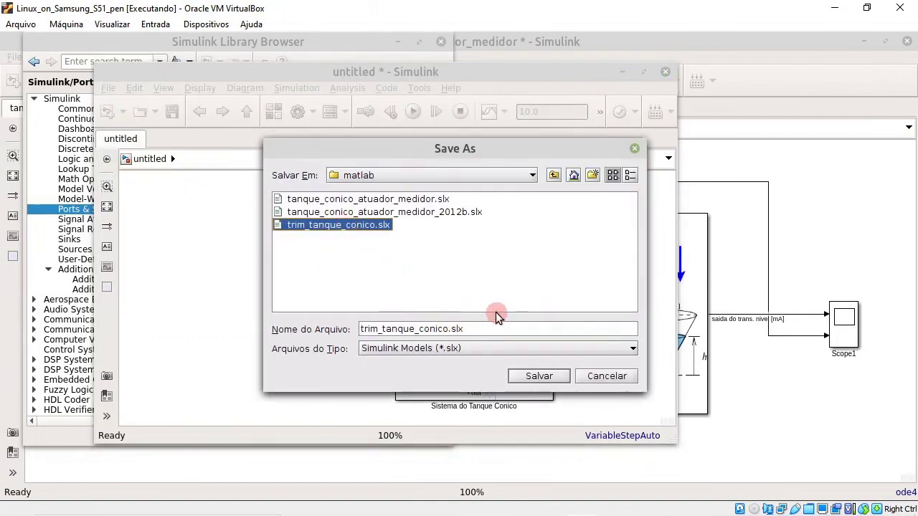
pyautogui.click(534, 376)
pyautogui.click(417, 303)
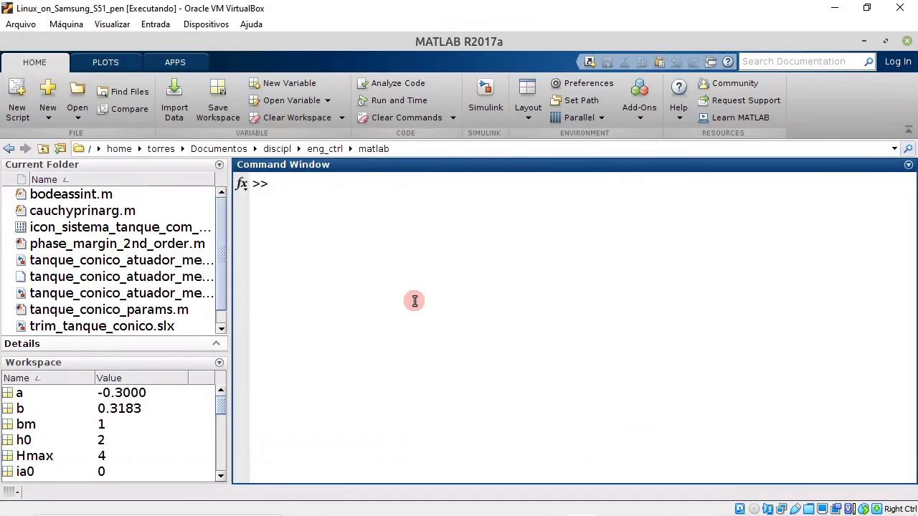
# Switch back to the trim_tanque_conico model in Simulink and open the Linear Analysis Tool for it.
pyautogui.hotkey('alt', 'Tab')
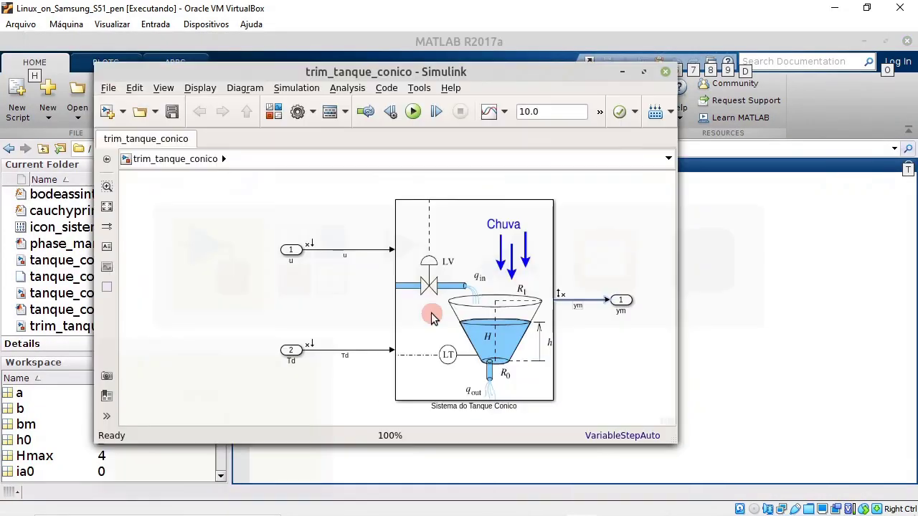
pyautogui.click(359, 230)
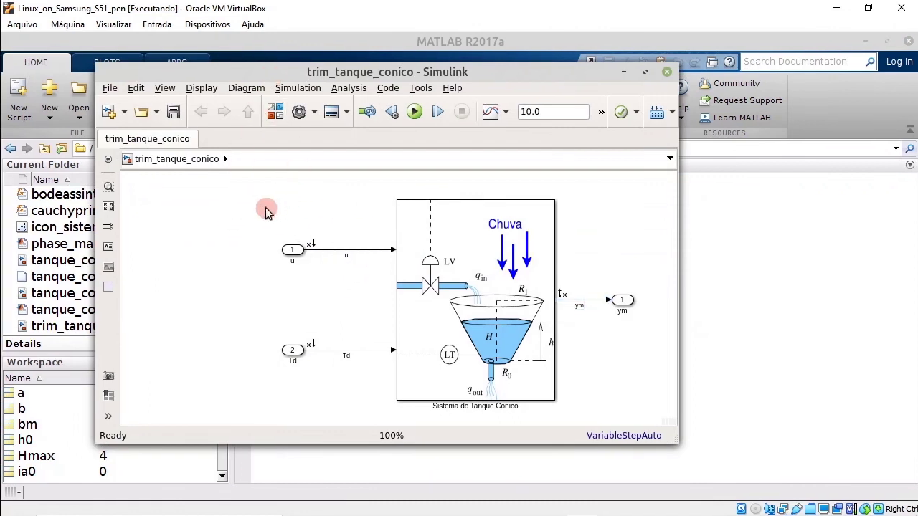
pyautogui.click(510, 384)
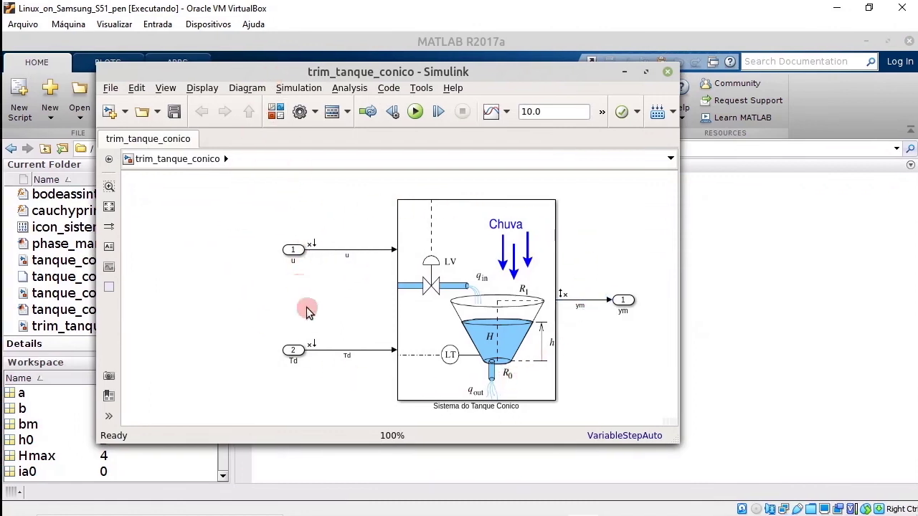
pyautogui.click(267, 209)
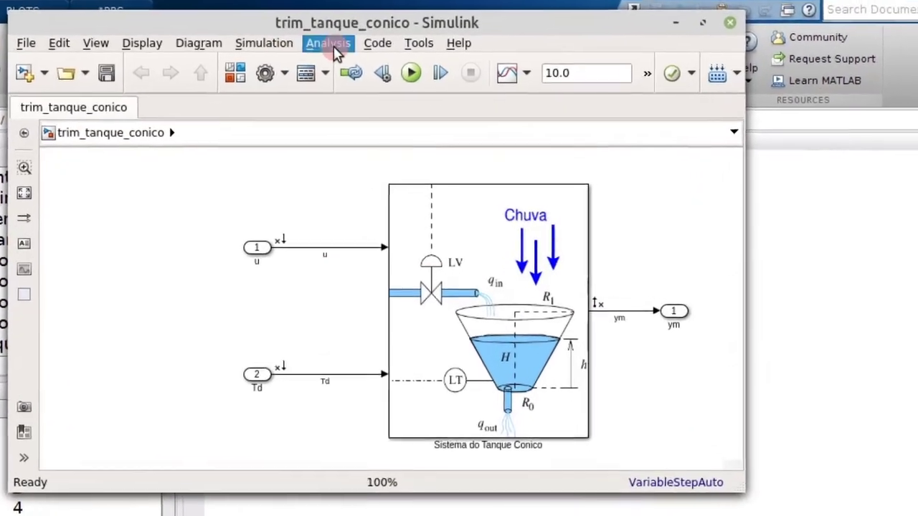
pyautogui.click(332, 46)
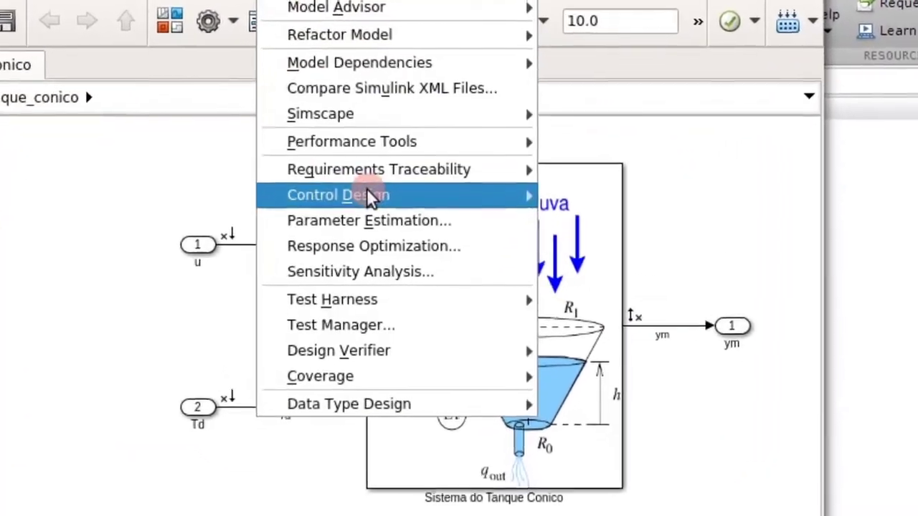
pyautogui.moveTo(399, 211)
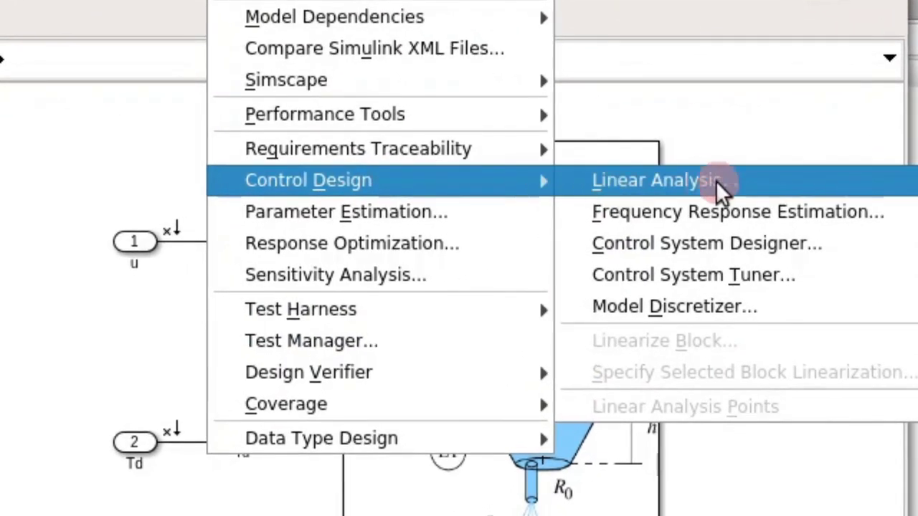
pyautogui.click(746, 183)
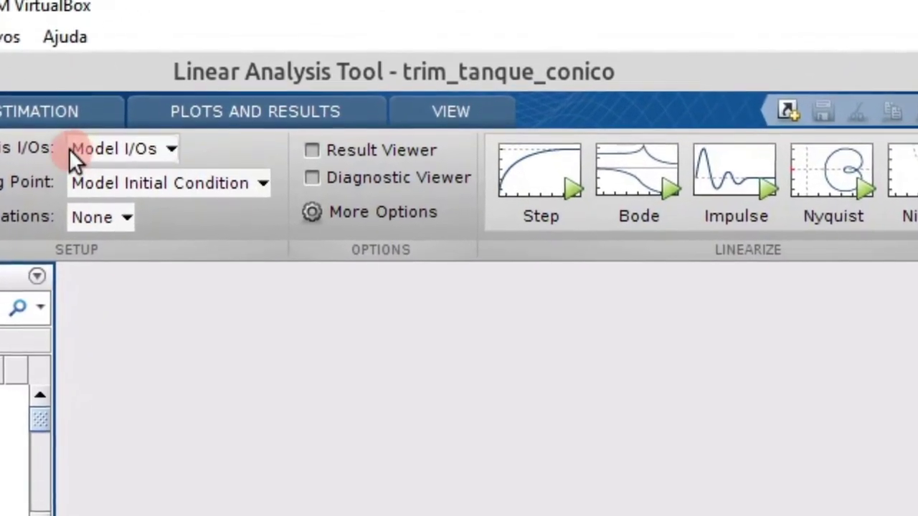
# Review the signals and configurations in the model's analysis I/O list and close it.
pyautogui.click(174, 159)
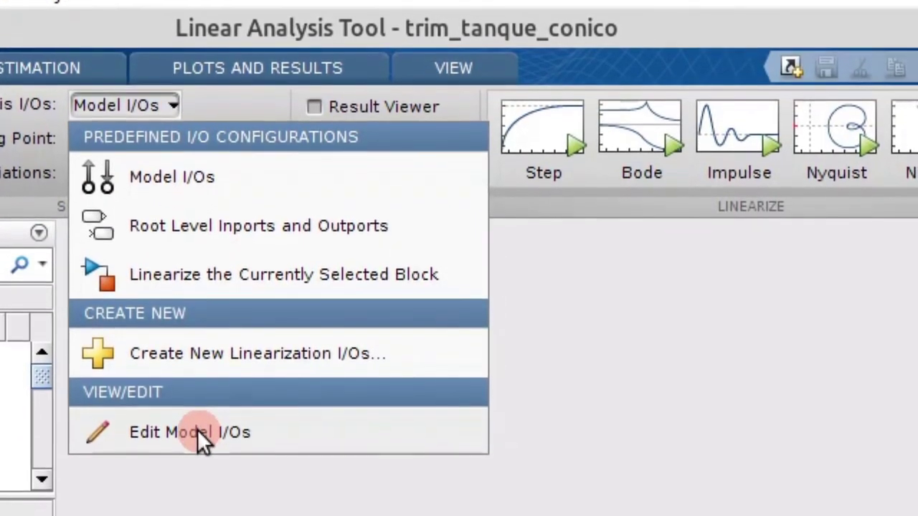
pyautogui.click(198, 467)
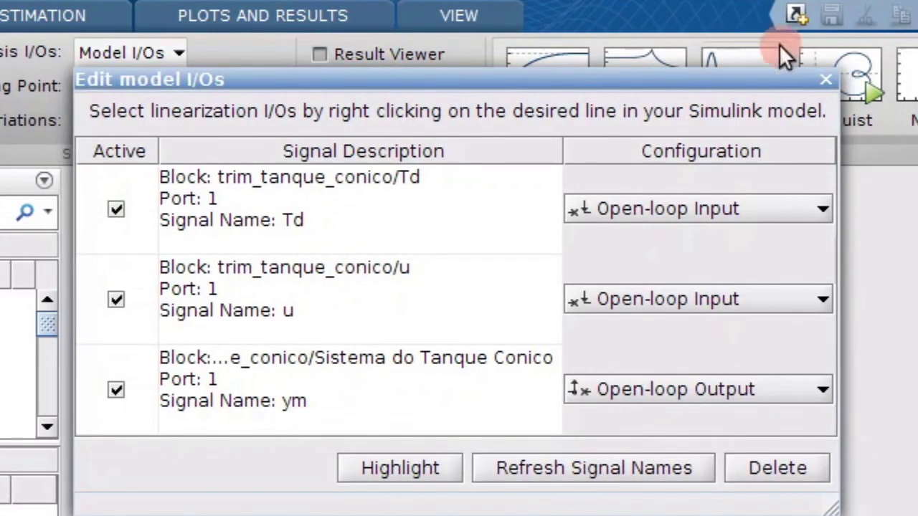
pyautogui.click(824, 79)
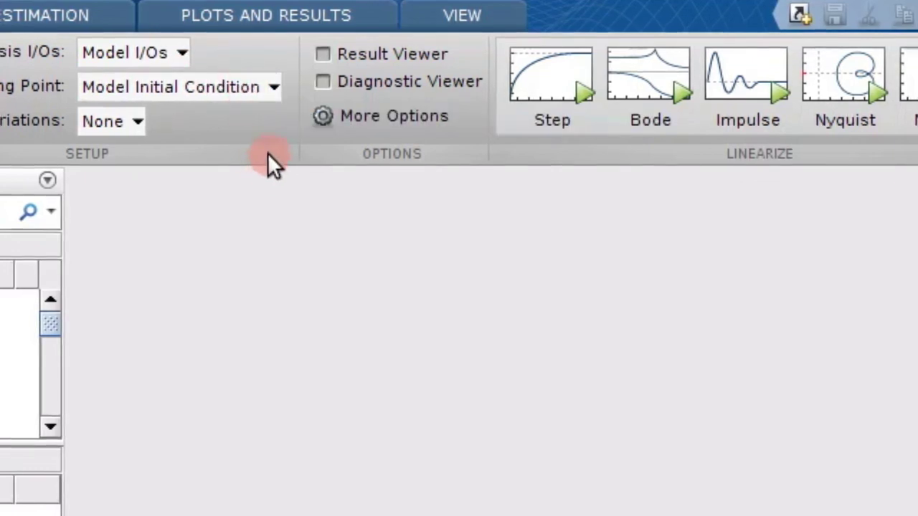
# Start creating a new operating point by trimming the model and move the trim dialog aside.
pyautogui.click(273, 88)
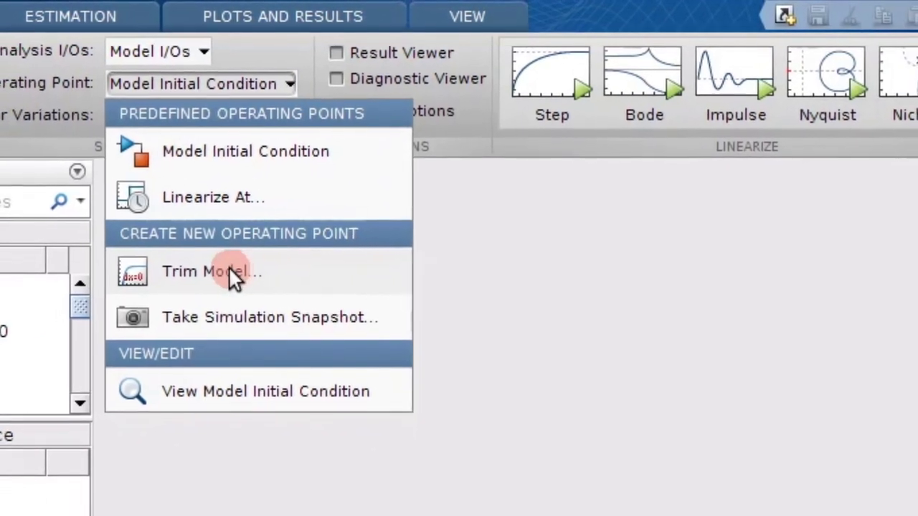
pyautogui.click(216, 284)
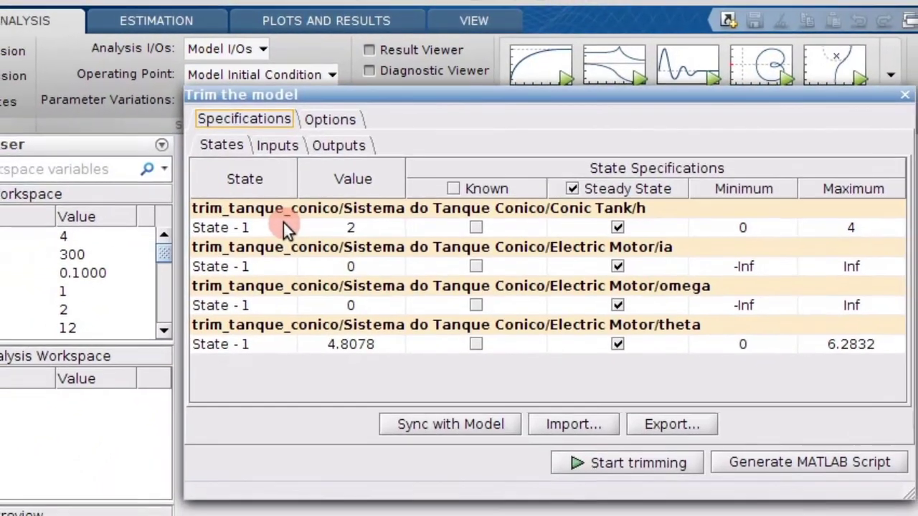
pyautogui.moveTo(330, 90); pyautogui.dragTo(226, 97)
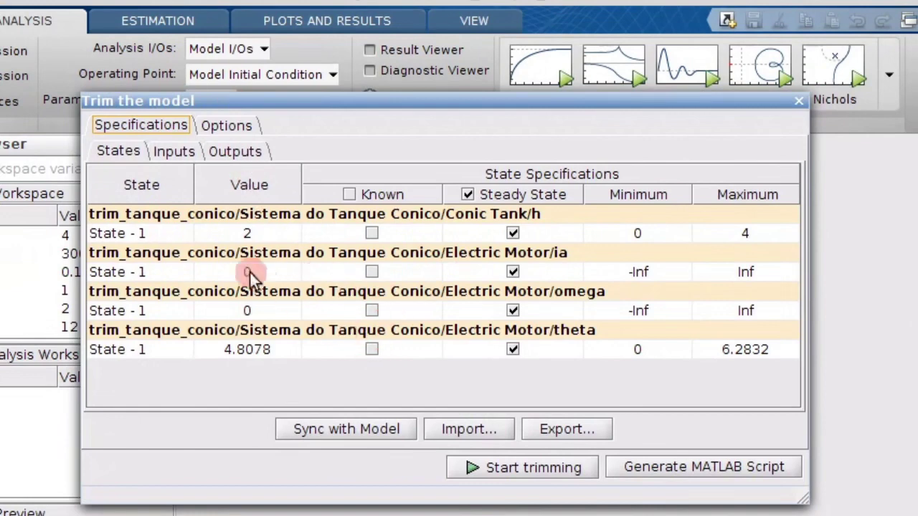
# Examine the trim specifications for the model's states, inputs and outputs.
pyautogui.click(173, 151)
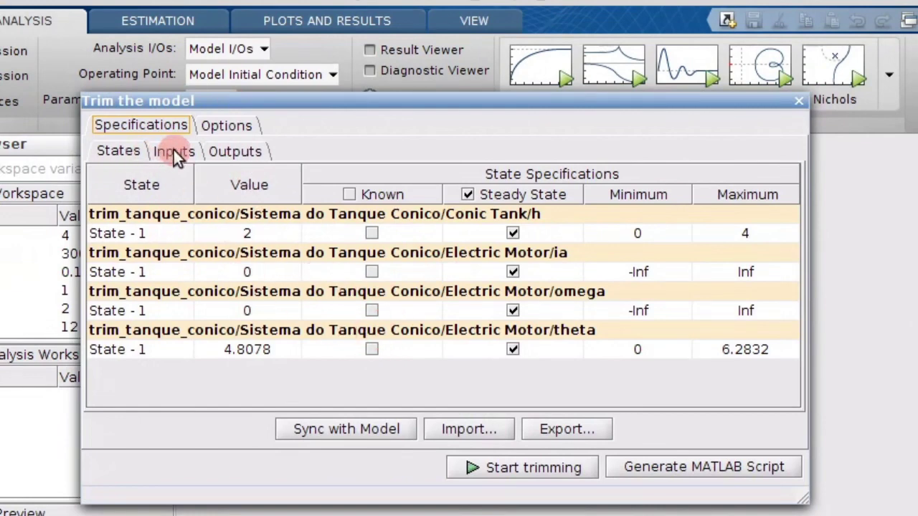
pyautogui.click(251, 152)
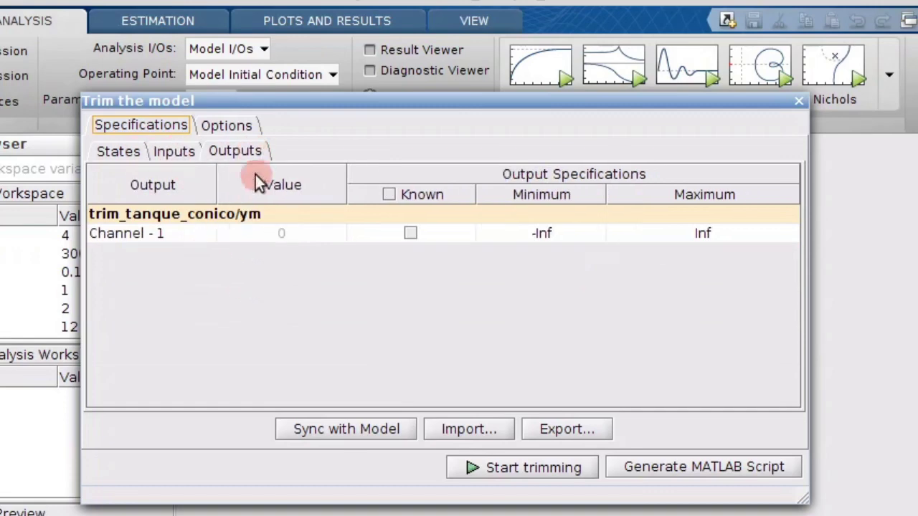
pyautogui.click(119, 149)
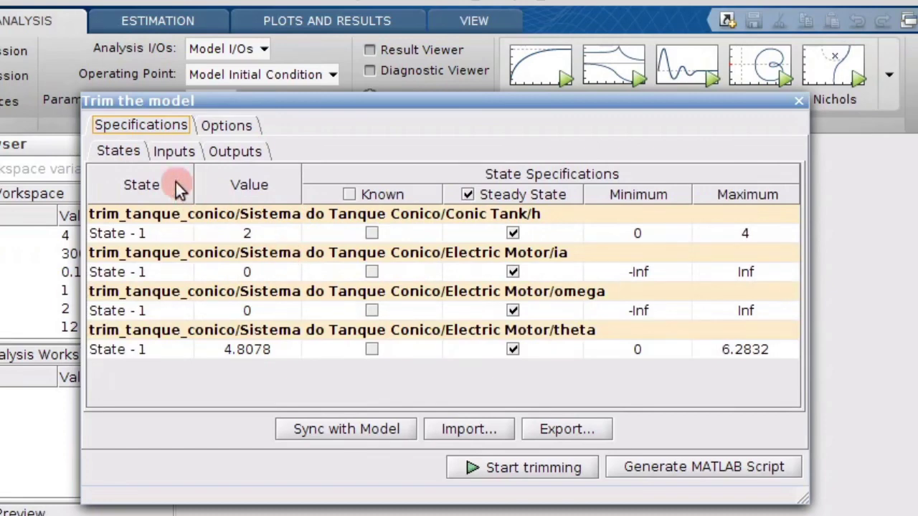
pyautogui.click(166, 153)
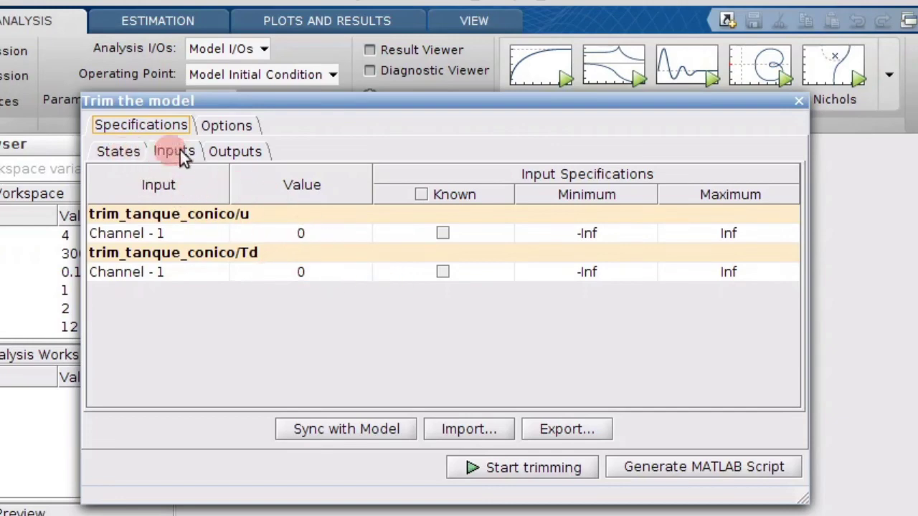
pyautogui.click(118, 152)
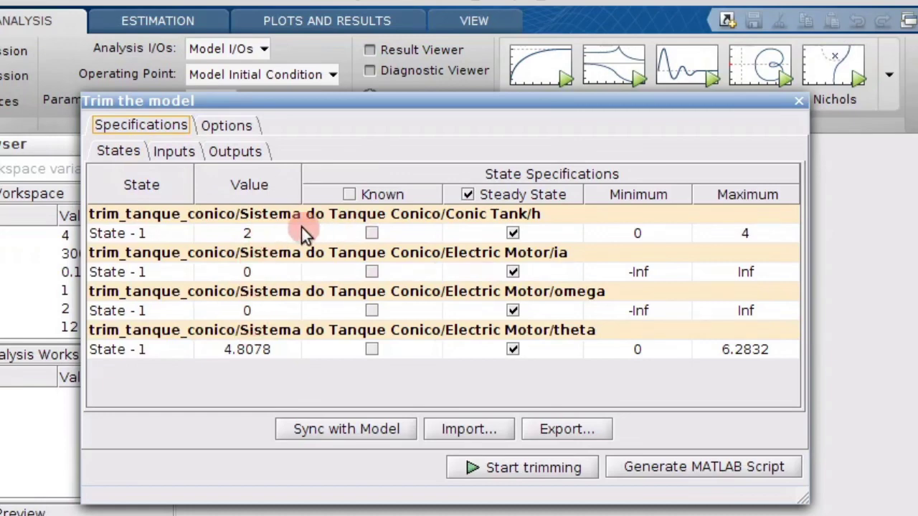
# Set the Conic Tank h state's value to 2 and mark it as known and steady state.
pyautogui.doubleClick(255, 227)
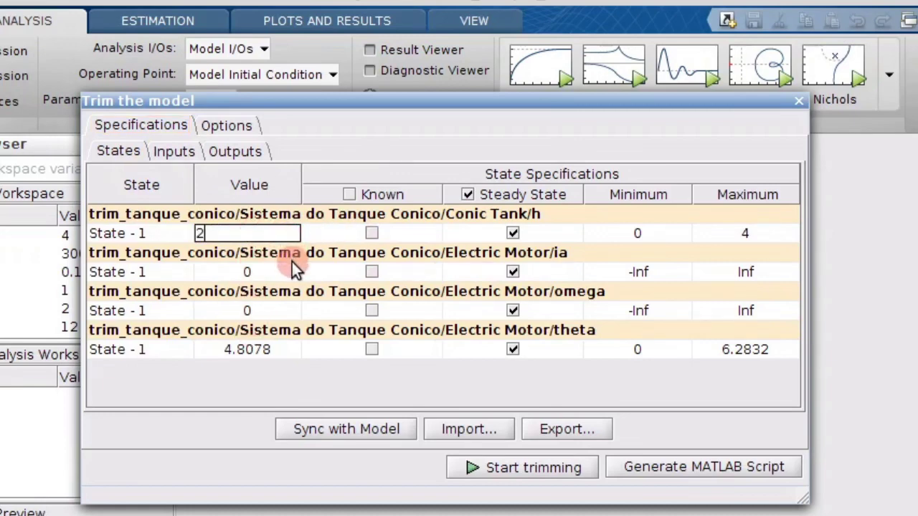
pyautogui.press('BackSpace')
pyautogui.write('2')
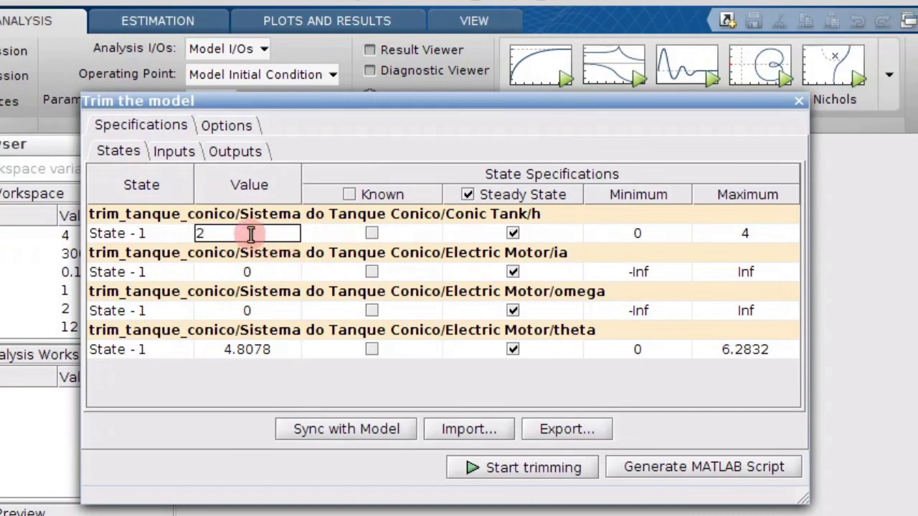
pyautogui.click(318, 229)
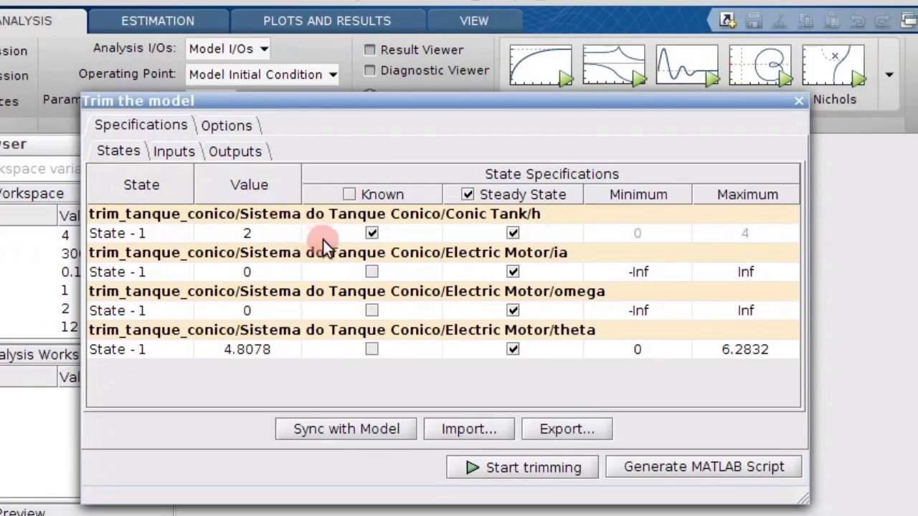
pyautogui.click(371, 234)
pyautogui.click(371, 233)
pyautogui.click(512, 233)
pyautogui.click(512, 233)
# Mark the Td input as known and set the minimum of input u to 4 in the trim specifications.
pyautogui.click(168, 153)
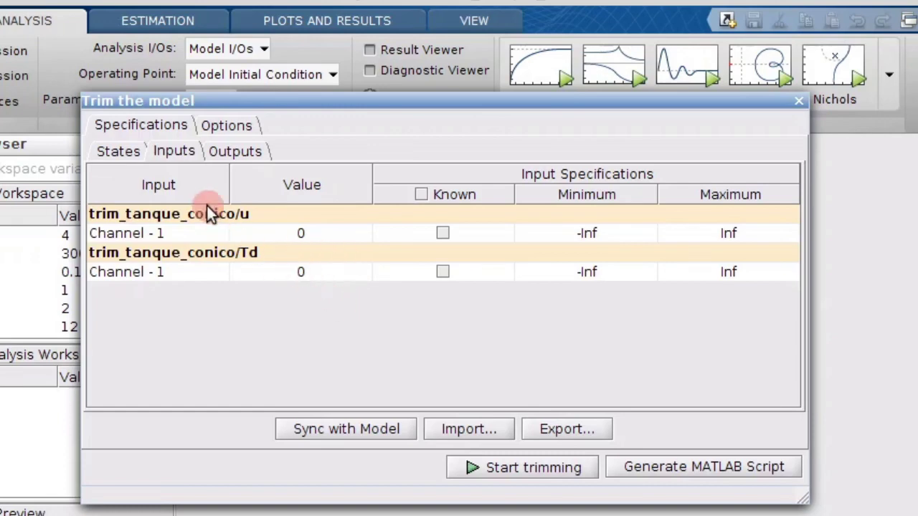
pyautogui.click(442, 270)
pyautogui.click(604, 236)
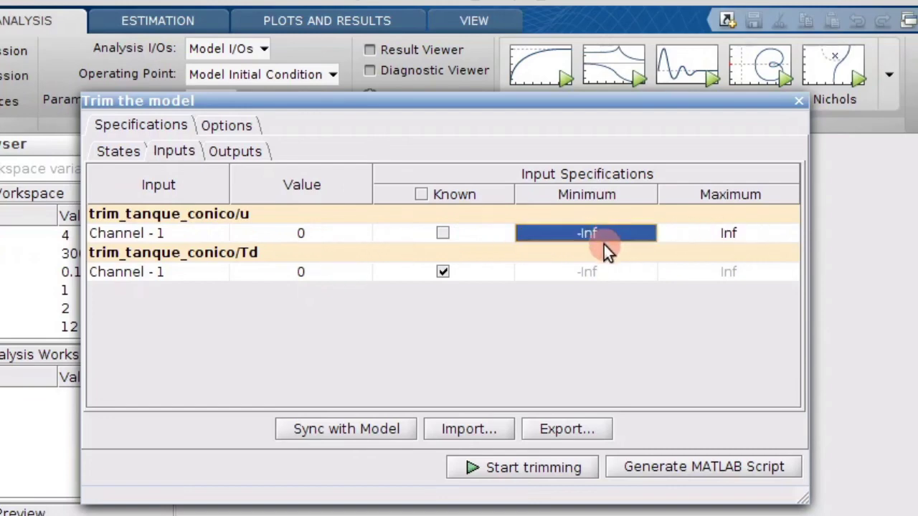
pyautogui.doubleClick(601, 233)
pyautogui.write('4')
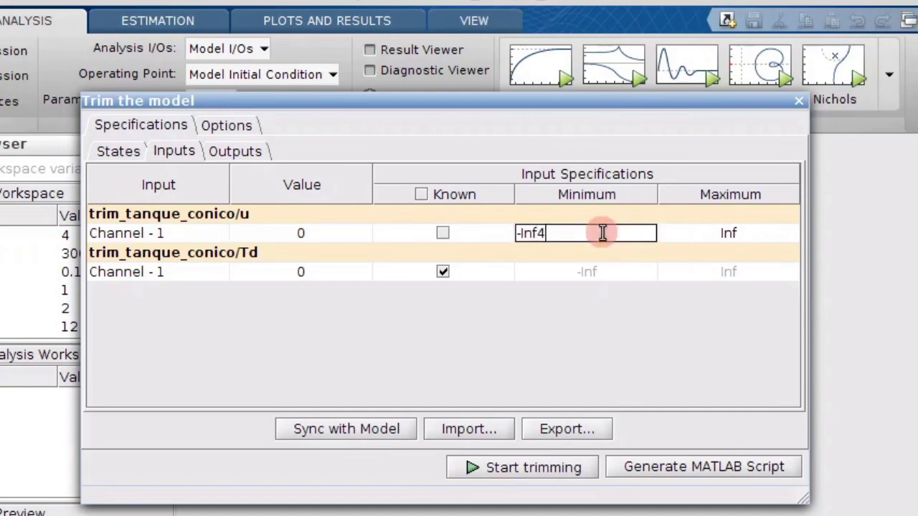
pyautogui.press('BackSpace')
pyautogui.press('BackSpace')
pyautogui.press('BackSpace')
pyautogui.press('BackSpace')
pyautogui.press('BackSpace')
pyautogui.write('4')
# Set the maximum of input u to 20 in the trim specifications.
pyautogui.click(724, 235)
pyautogui.doubleClick(726, 231)
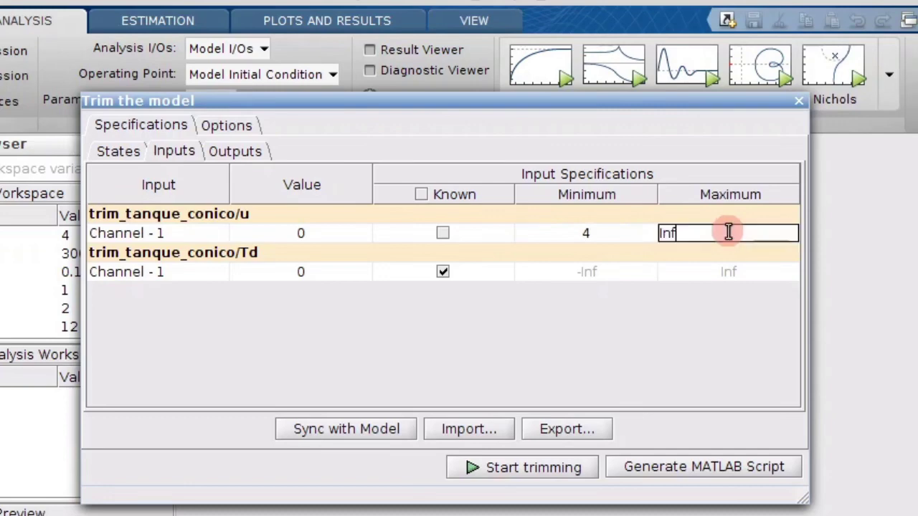
pyautogui.press('BackSpace')
pyautogui.press('BackSpace')
pyautogui.press('BackSpace')
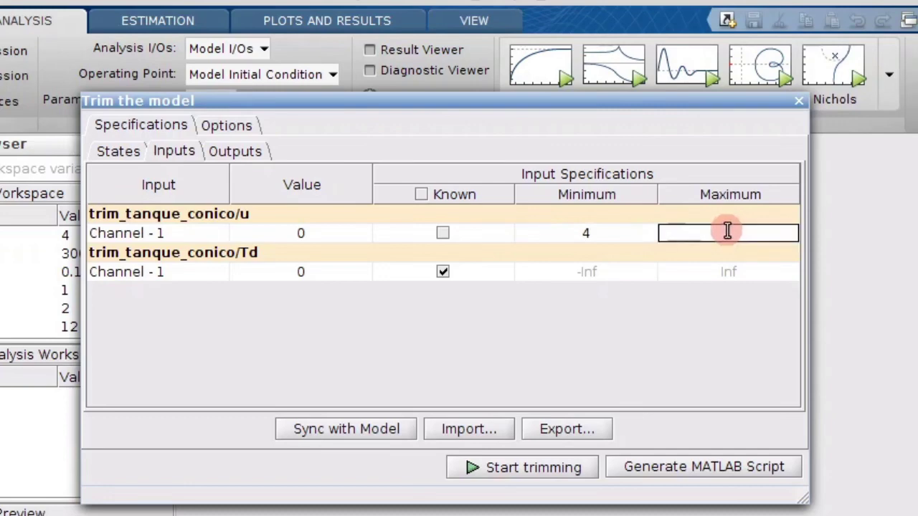
pyautogui.write('20')
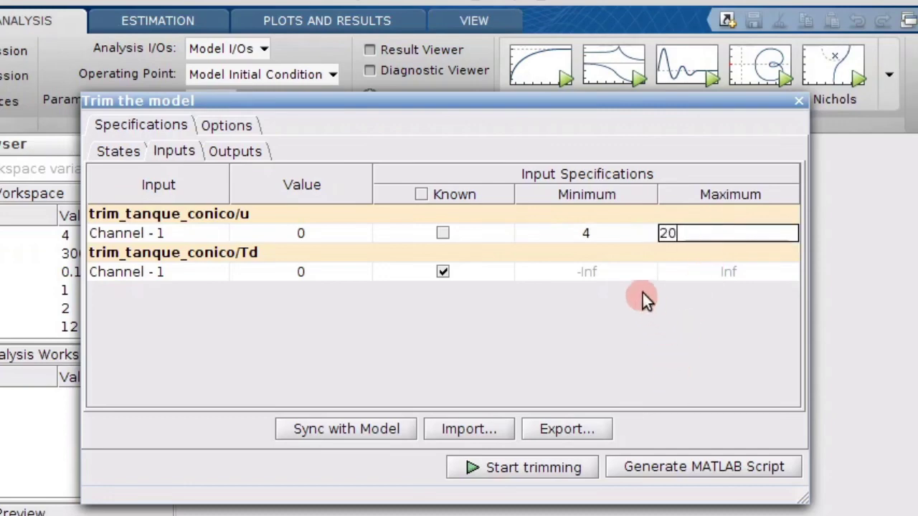
pyautogui.press('Return')
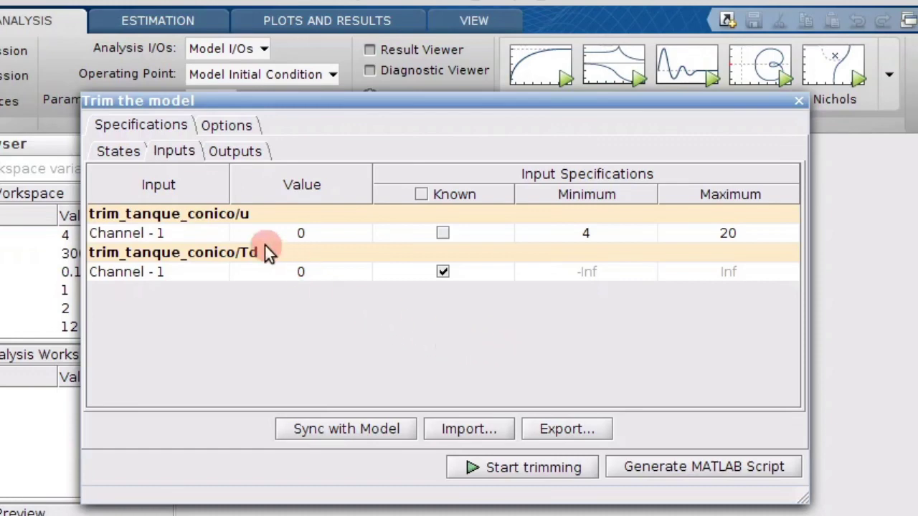
# Review the trim specifications for the states, inputs and outputs, and the optimization options.
pyautogui.click(120, 151)
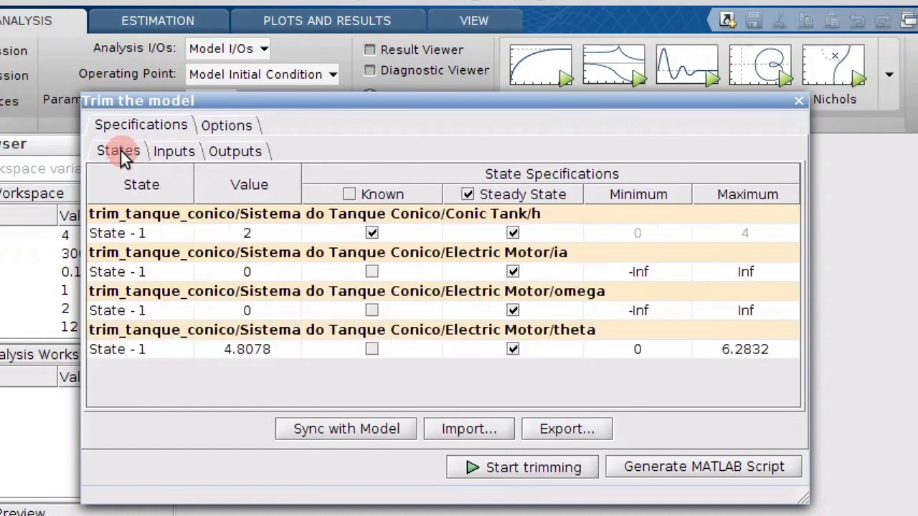
pyautogui.click(246, 271)
pyautogui.doubleClick(247, 233)
pyautogui.click(279, 251)
pyautogui.click(357, 234)
pyautogui.click(248, 236)
pyautogui.click(373, 233)
pyautogui.click(178, 151)
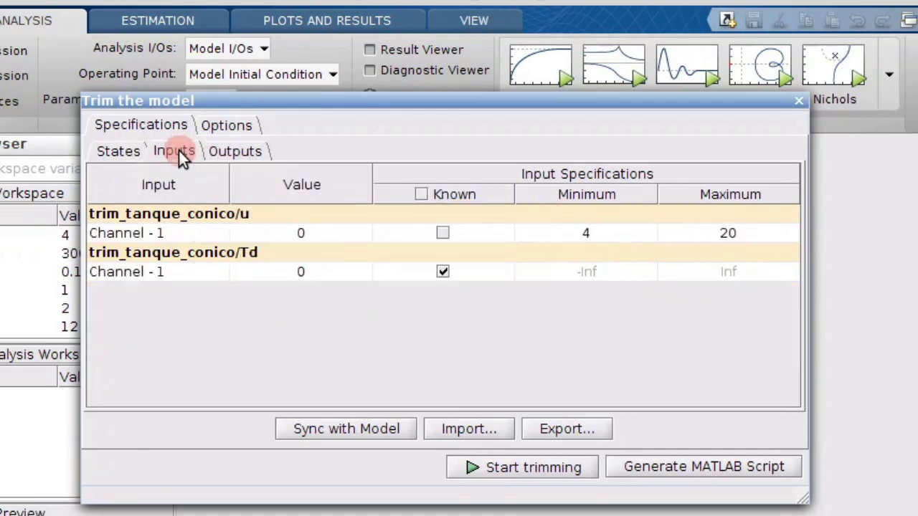
pyautogui.click(234, 152)
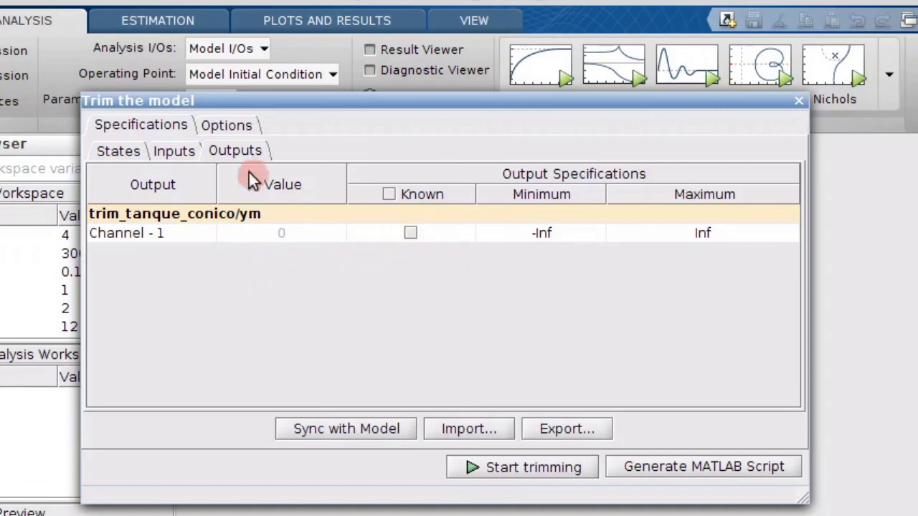
pyautogui.click(217, 123)
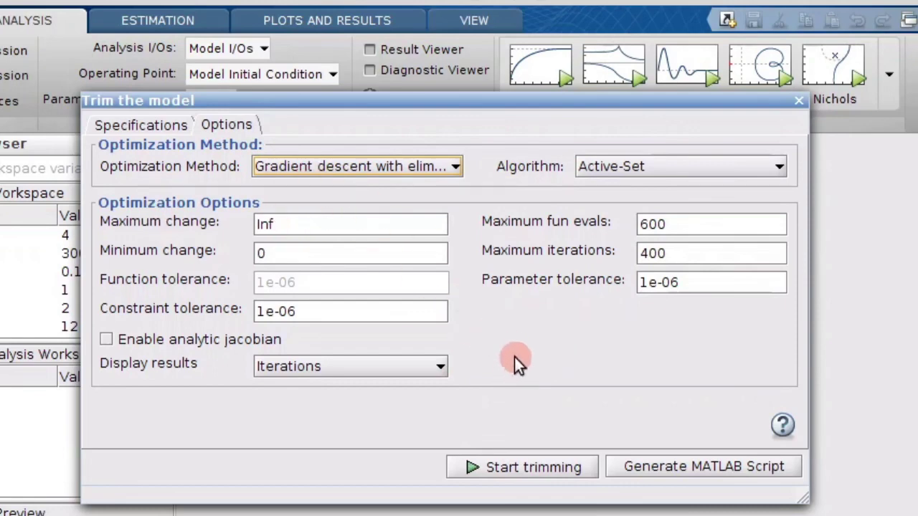
# Trim the model with the current options, inspect the resulting operating point's state and input details, and close the results.
pyautogui.click(531, 466)
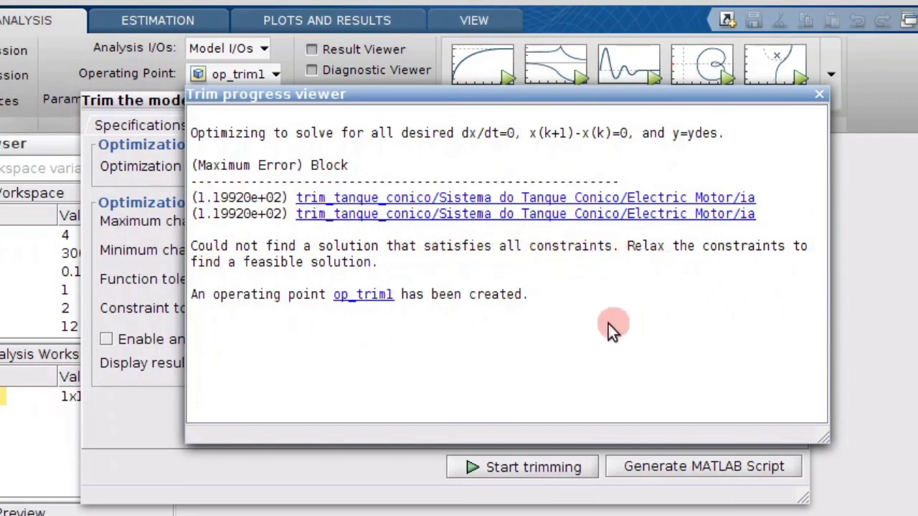
pyautogui.click(364, 297)
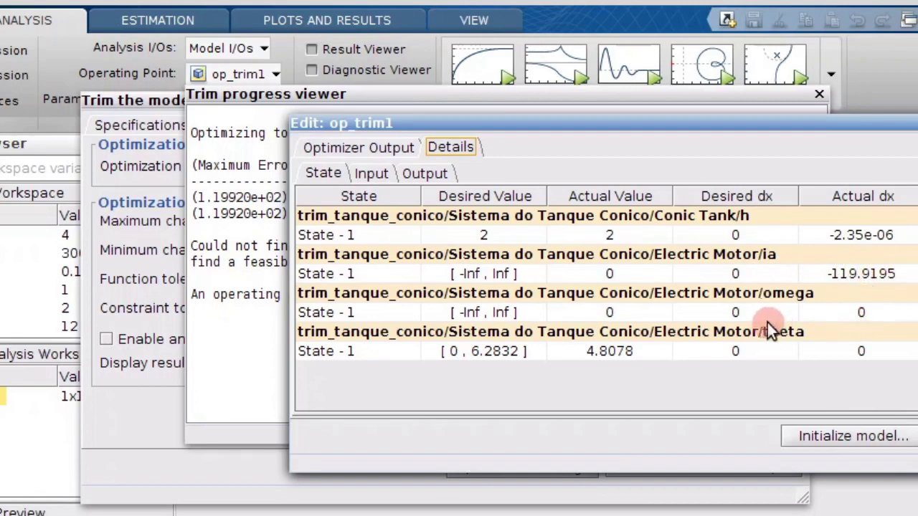
pyautogui.click(376, 177)
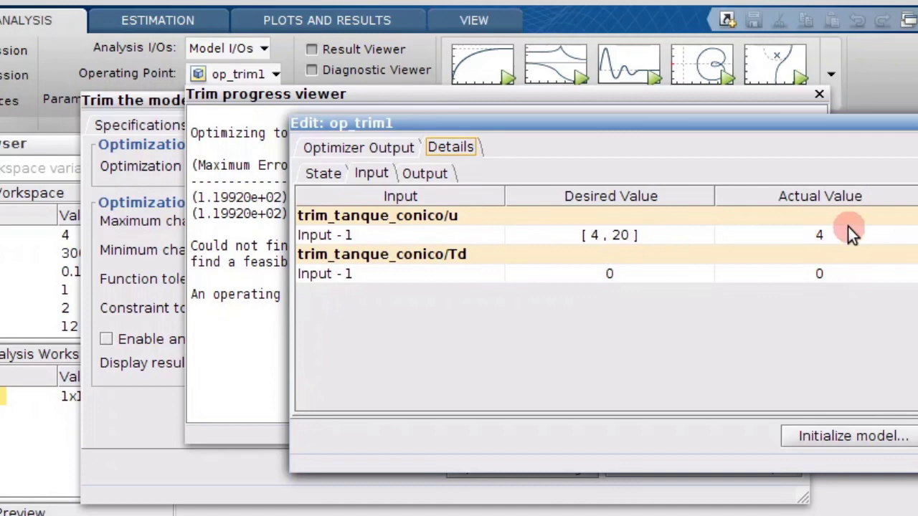
pyautogui.click(466, 188)
pyautogui.click(322, 174)
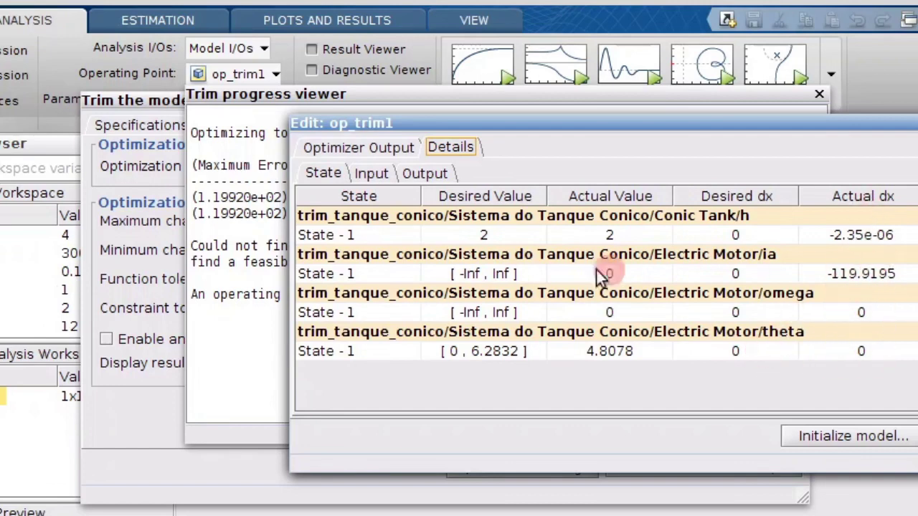
pyautogui.click(916, 123)
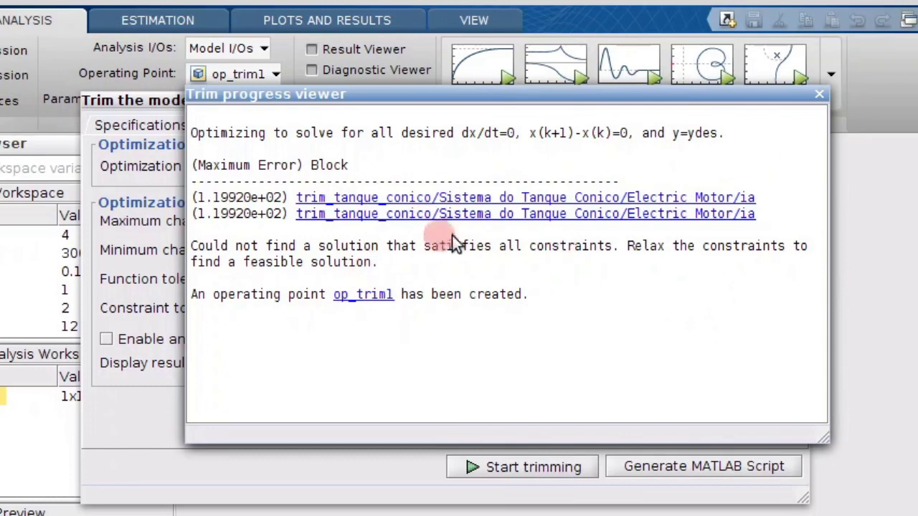
pyautogui.click(819, 93)
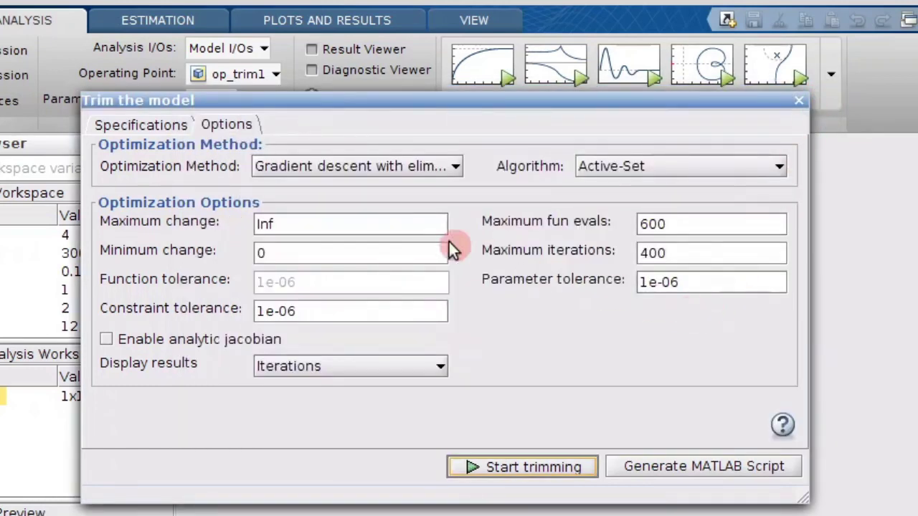
# Mark the Electric Motor omega state as known, trim the model again and close the progress report.
pyautogui.click(140, 126)
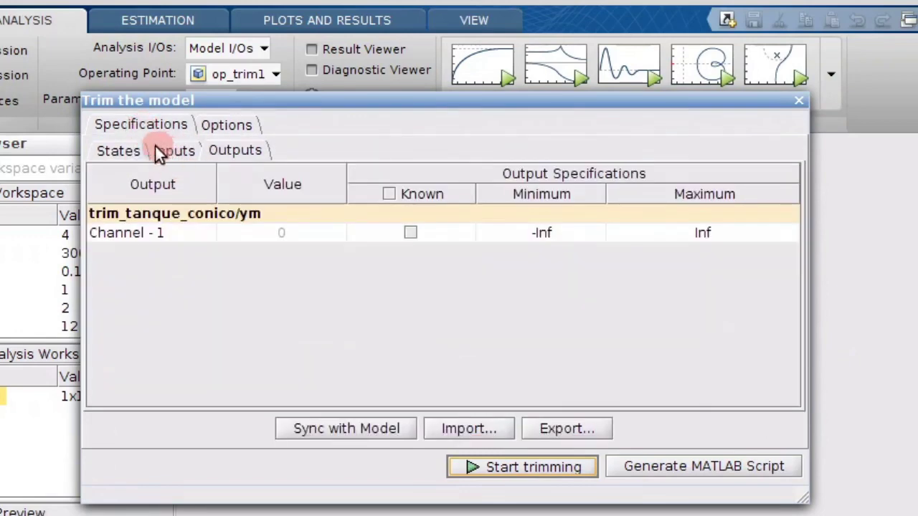
pyautogui.click(125, 149)
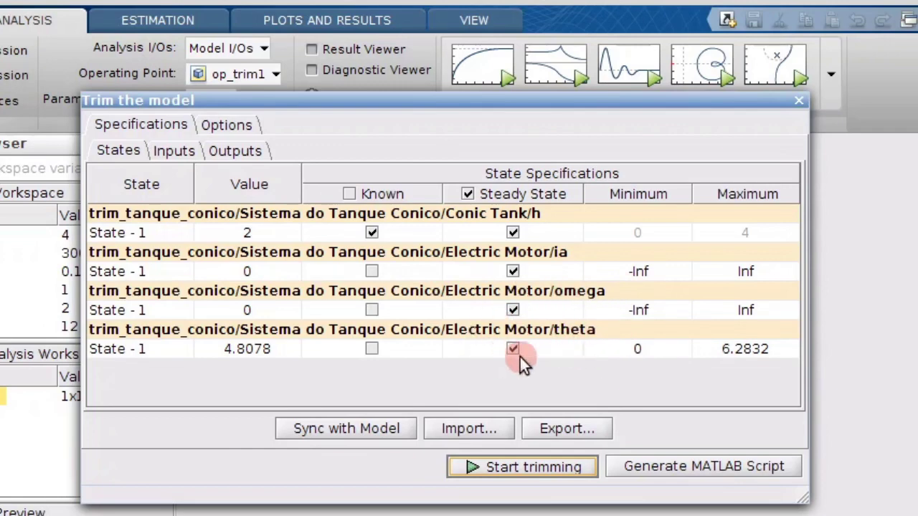
pyautogui.click(374, 310)
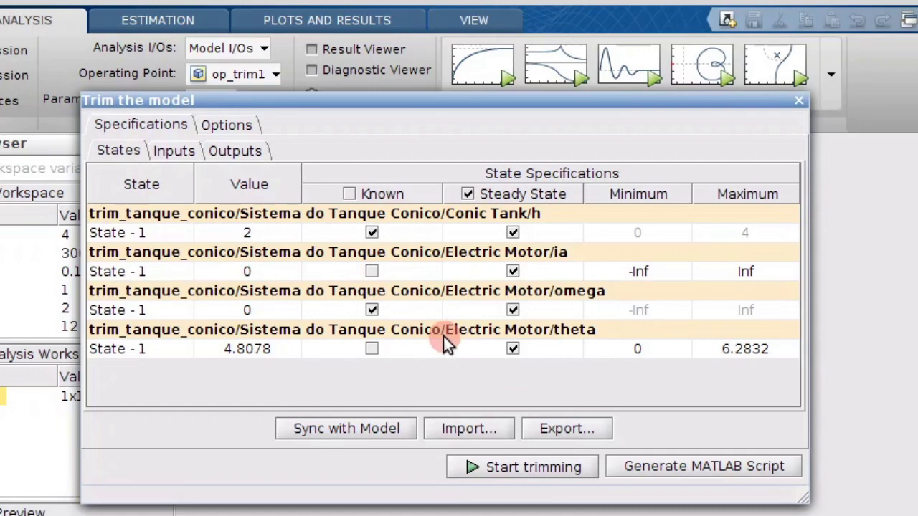
pyautogui.click(531, 468)
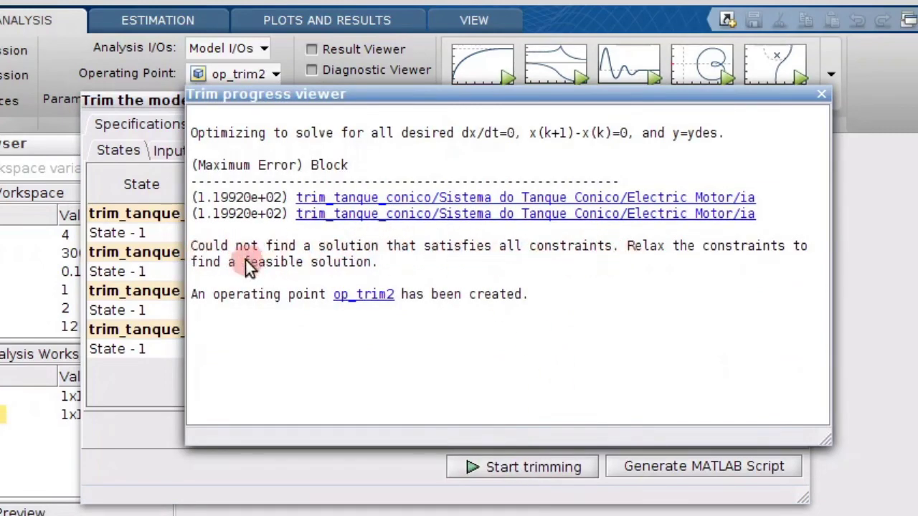
pyautogui.click(820, 91)
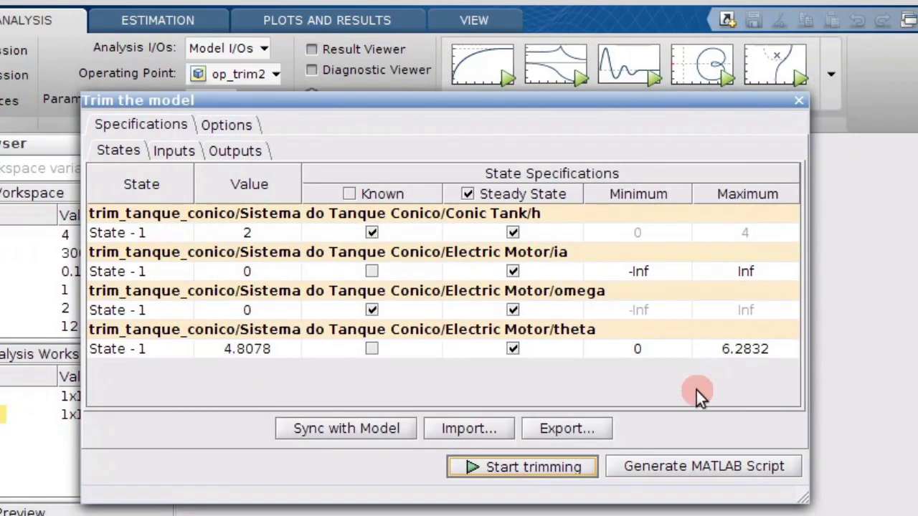
# Set the optimization method to Nonlinear least squares with the Trust-Region-Reflective algorithm and trim the model again.
pyautogui.click(238, 127)
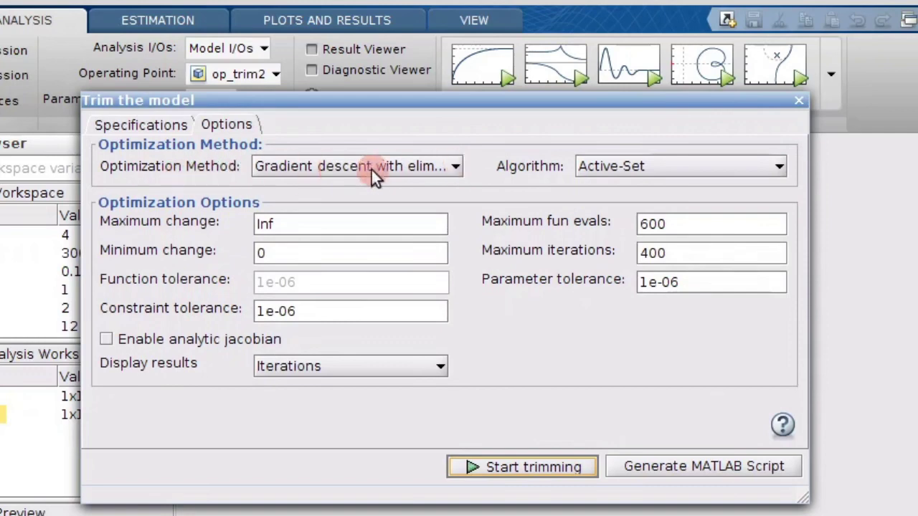
pyautogui.click(457, 166)
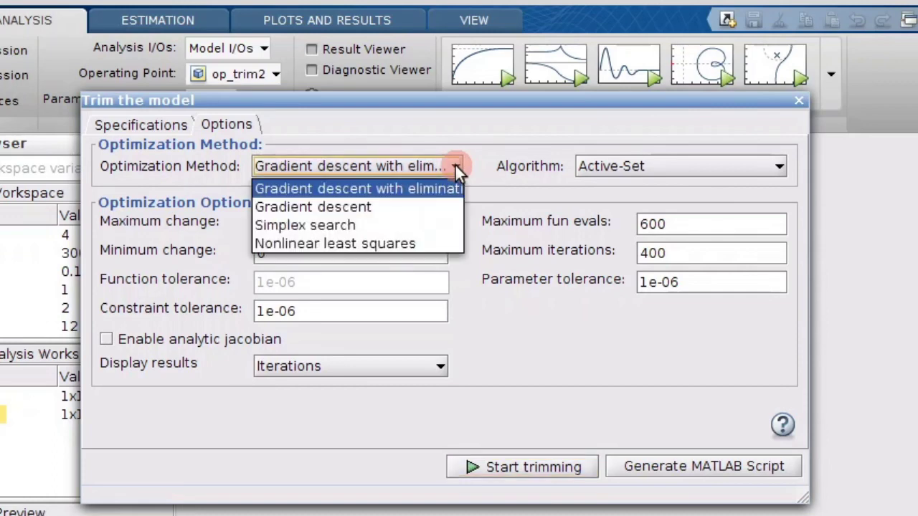
pyautogui.click(424, 243)
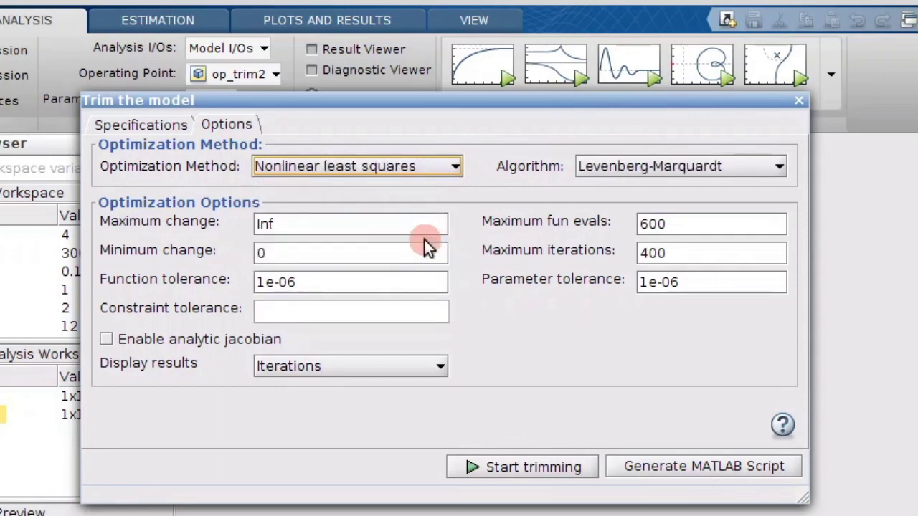
pyautogui.click(778, 165)
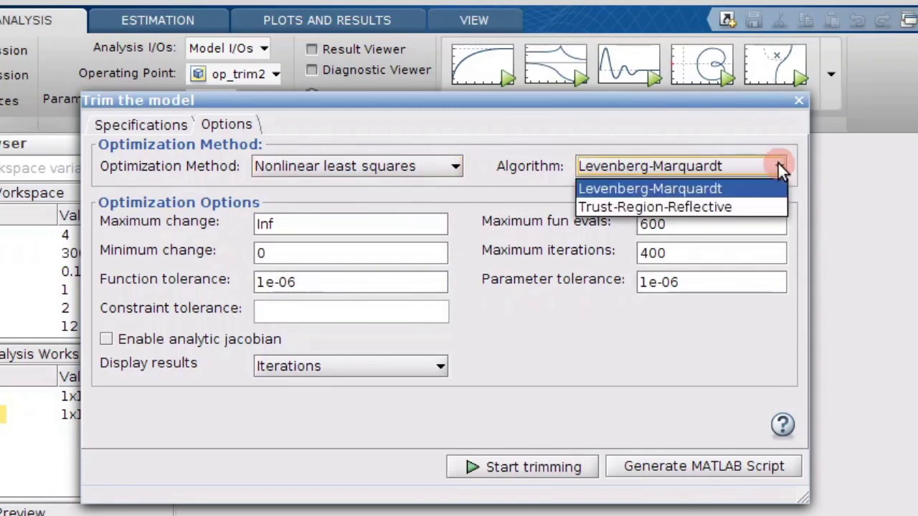
pyautogui.click(734, 206)
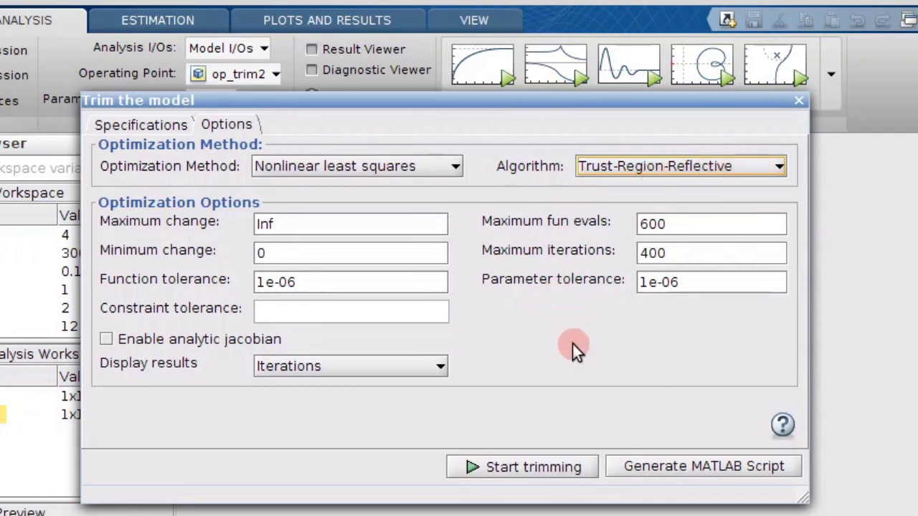
pyautogui.click(561, 467)
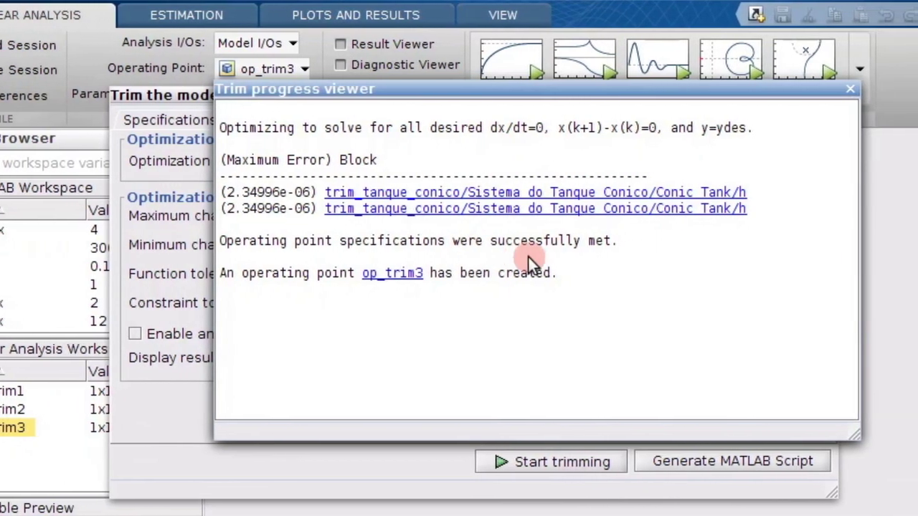
# Examine the state, input and output details of the newest trimmed operating point.
pyautogui.click(369, 274)
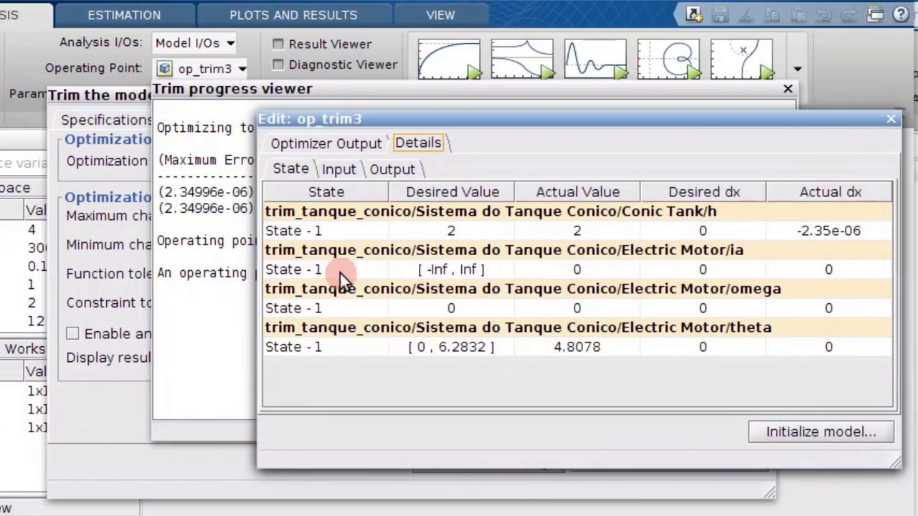
pyautogui.moveTo(470, 120); pyautogui.dragTo(352, 128)
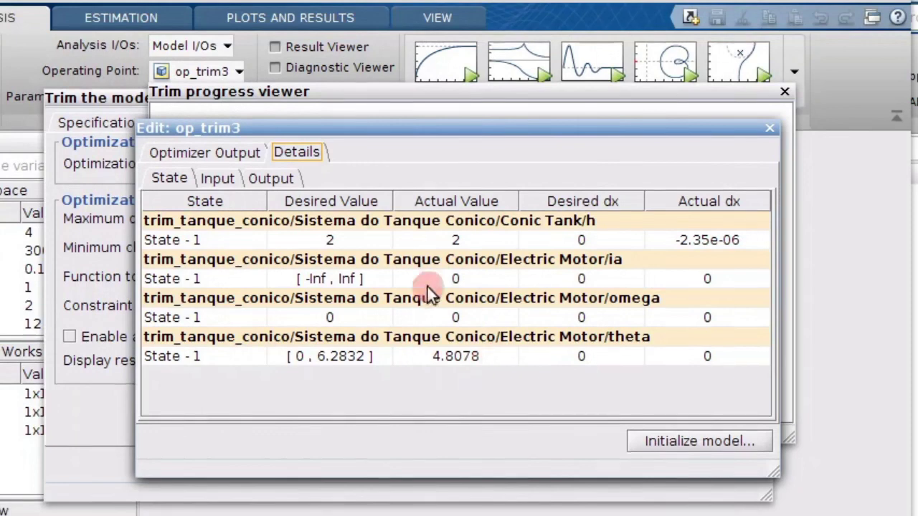
pyautogui.click(224, 181)
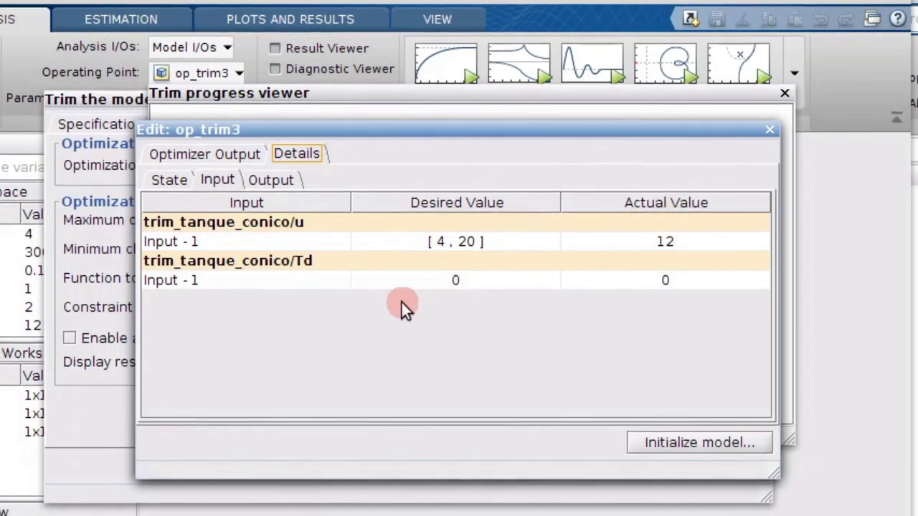
pyautogui.click(270, 179)
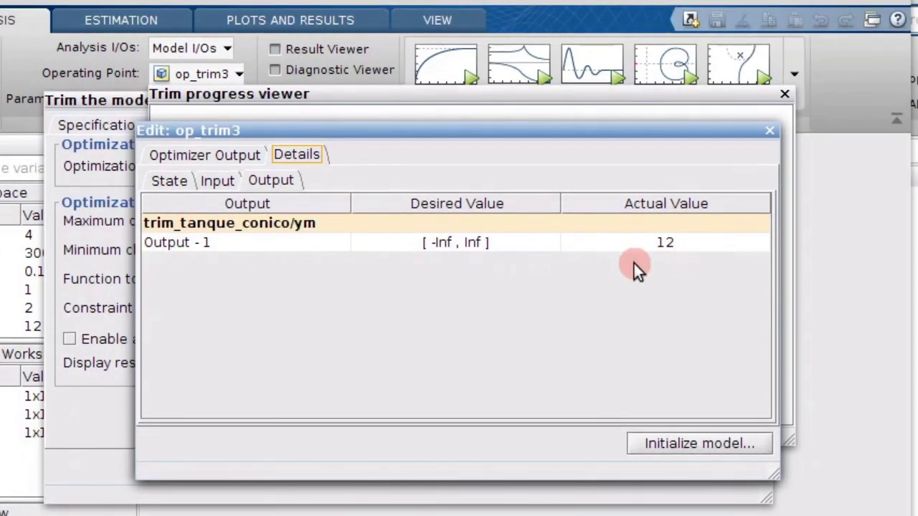
# Close the operating point details, the trim progress report and the model trimming dialog.
pyautogui.click(769, 132)
pyautogui.click(783, 94)
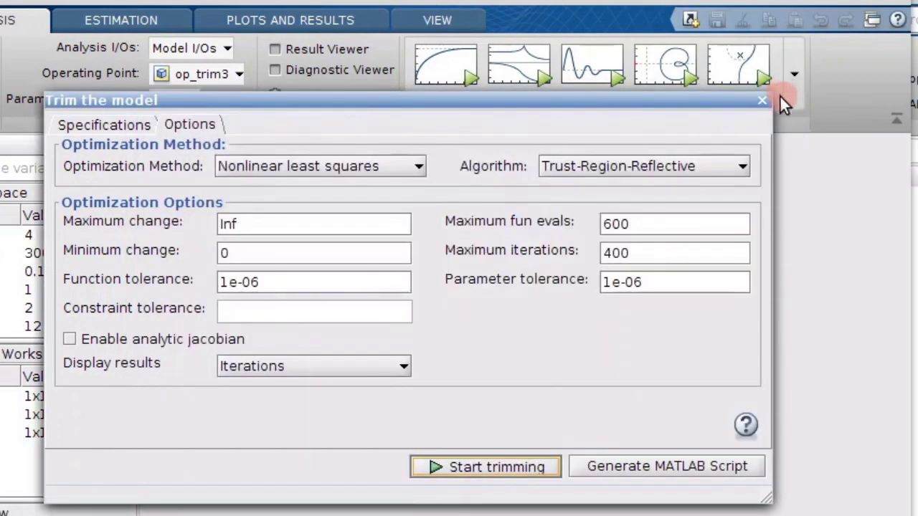
pyautogui.click(765, 100)
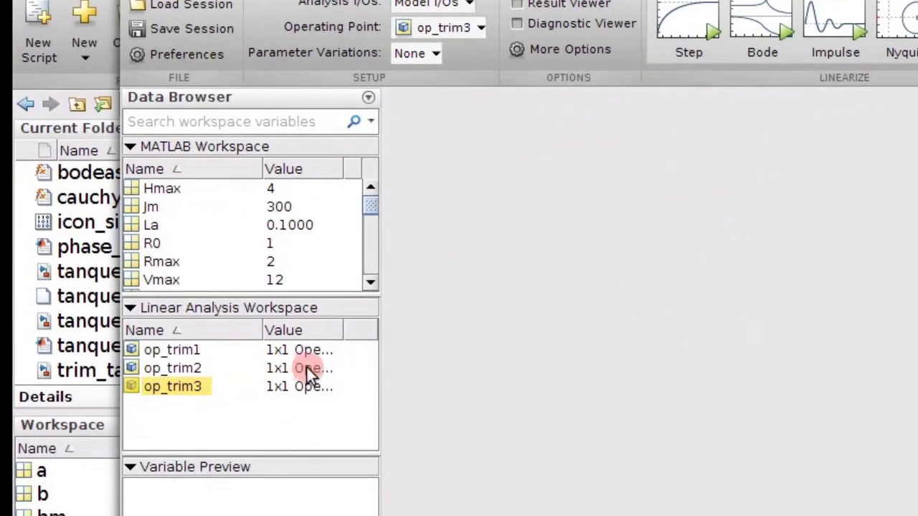
# Clear op_trim1 and op_trim2 from the Linear Analysis Workspace and select op_trim3.
pyautogui.click(188, 353)
pyautogui.rightClick(186, 353)
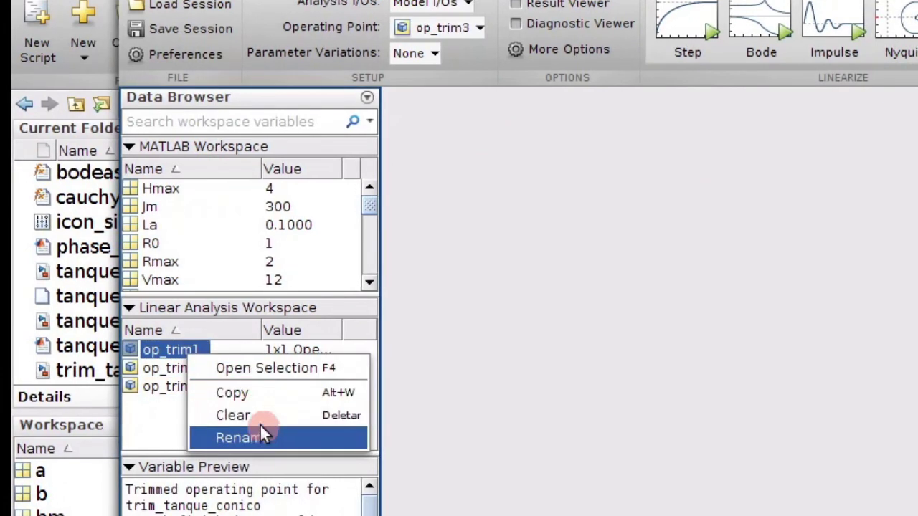
pyautogui.click(278, 416)
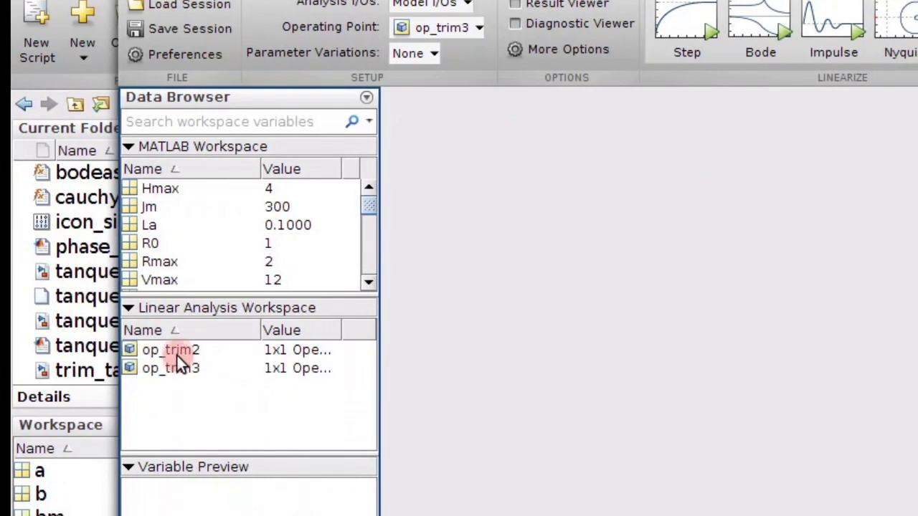
pyautogui.click(172, 349)
pyautogui.rightClick(179, 351)
pyautogui.click(236, 410)
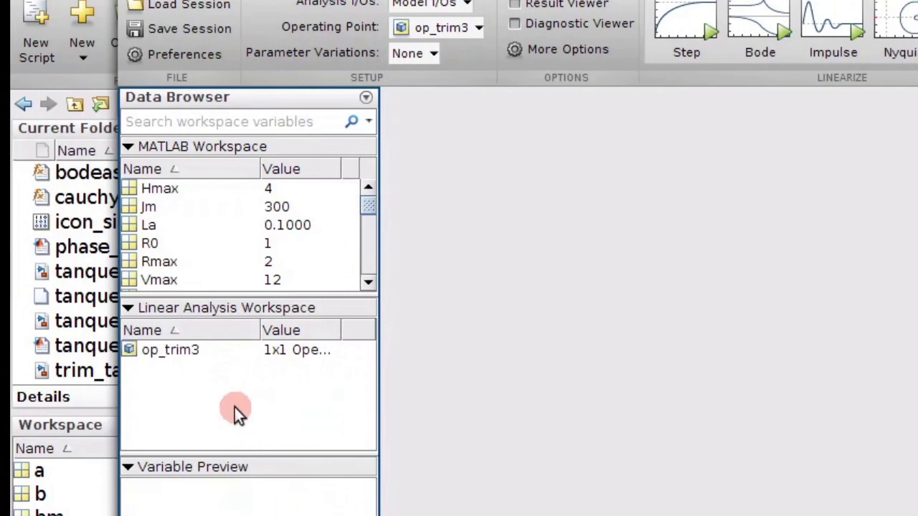
pyautogui.click(173, 349)
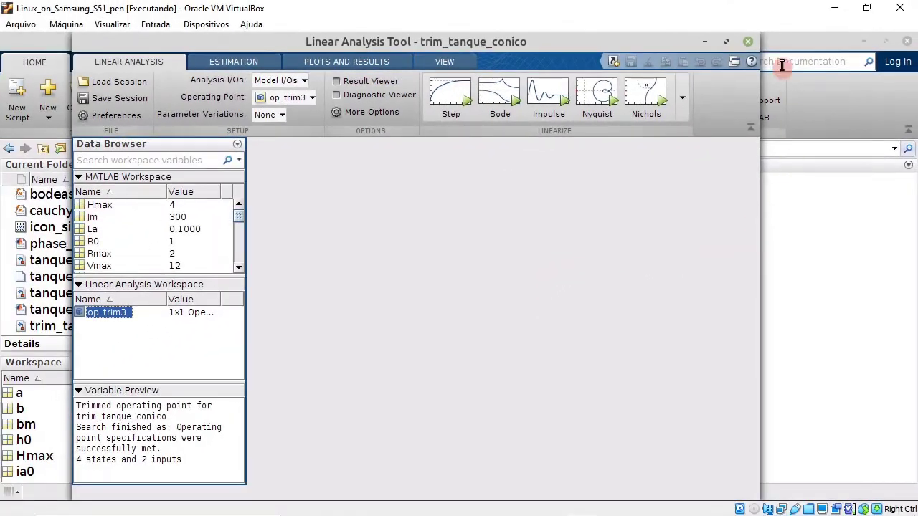
# Open the conical tank system in the Simulink model and examine the integrator input inside the Conic Tank subsystem.
pyautogui.click(843, 255)
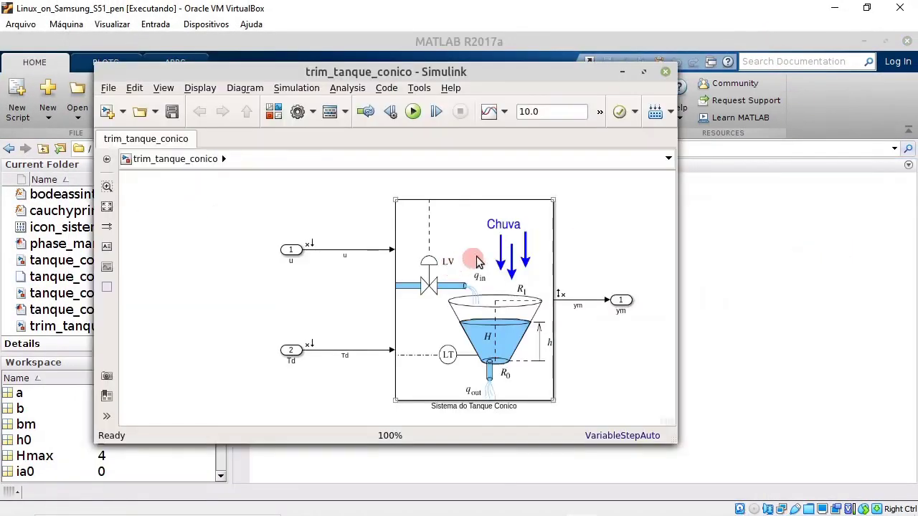
pyautogui.click(485, 258)
pyautogui.doubleClick(485, 259)
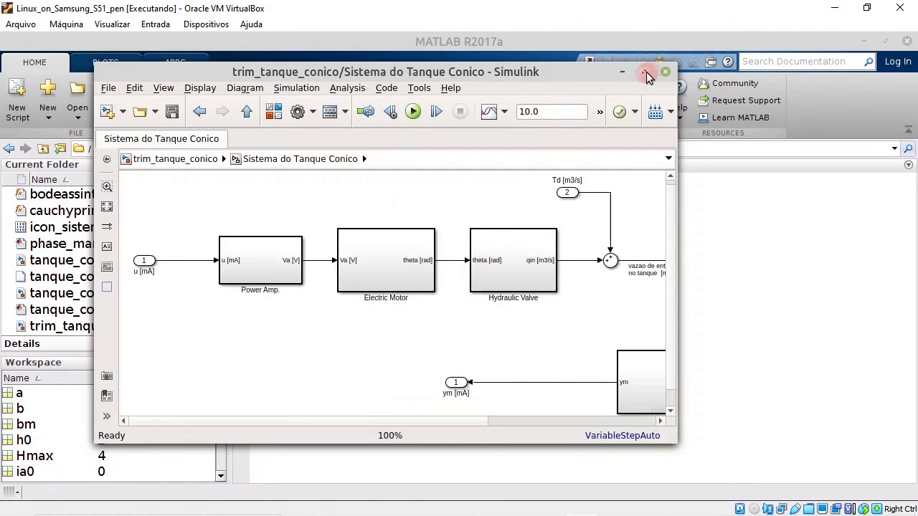
pyautogui.click(643, 72)
pyautogui.click(563, 228)
pyautogui.scroll(1, 563, 228)
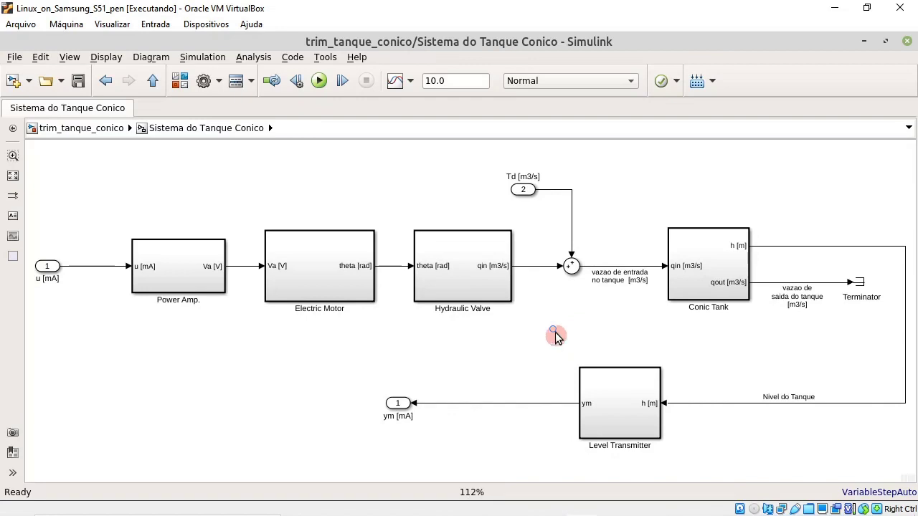
pyautogui.click(707, 267)
pyautogui.doubleClick(707, 267)
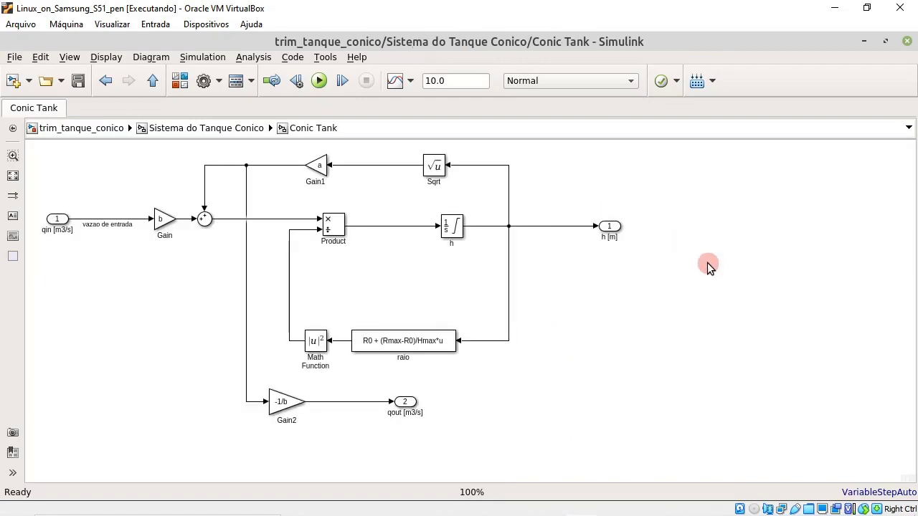
pyautogui.click(410, 230)
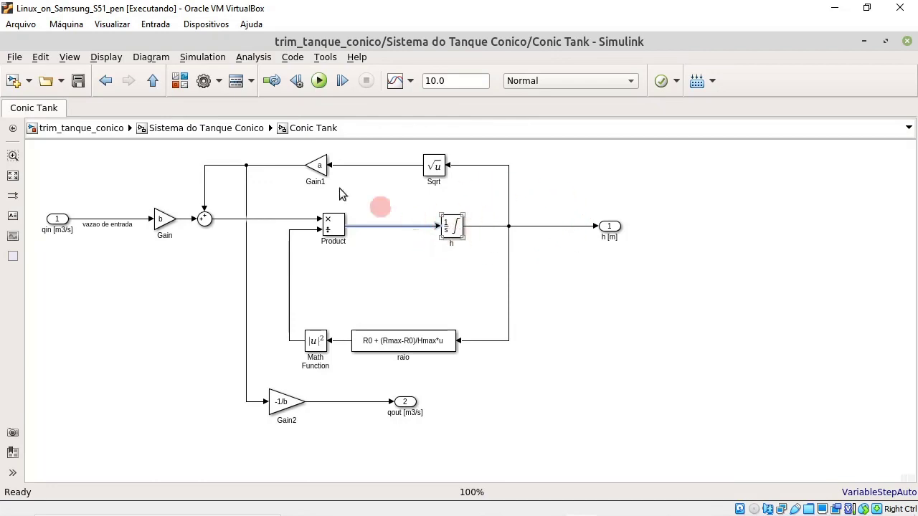
# Examine the ia, omega and theta integrators inside the Electric Motor subsystem, and switch back to the Linear Analysis Tool.
pyautogui.click(208, 132)
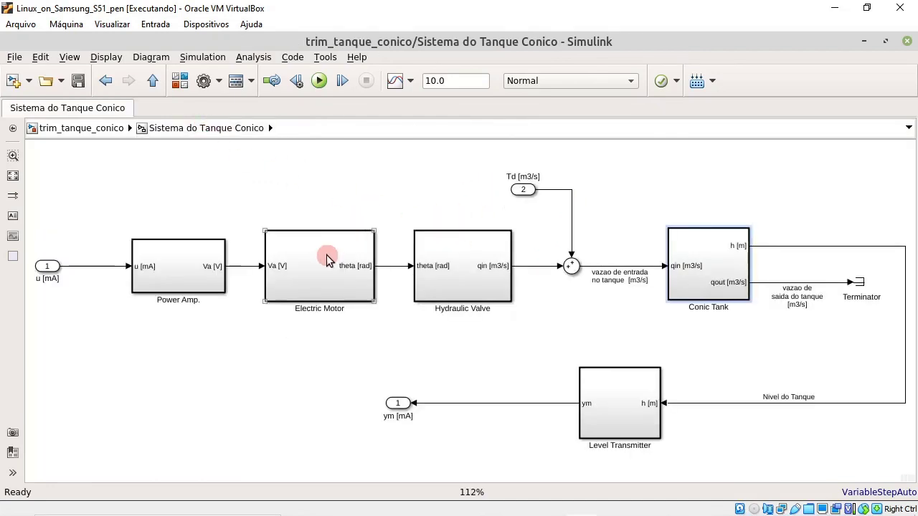
pyautogui.doubleClick(327, 258)
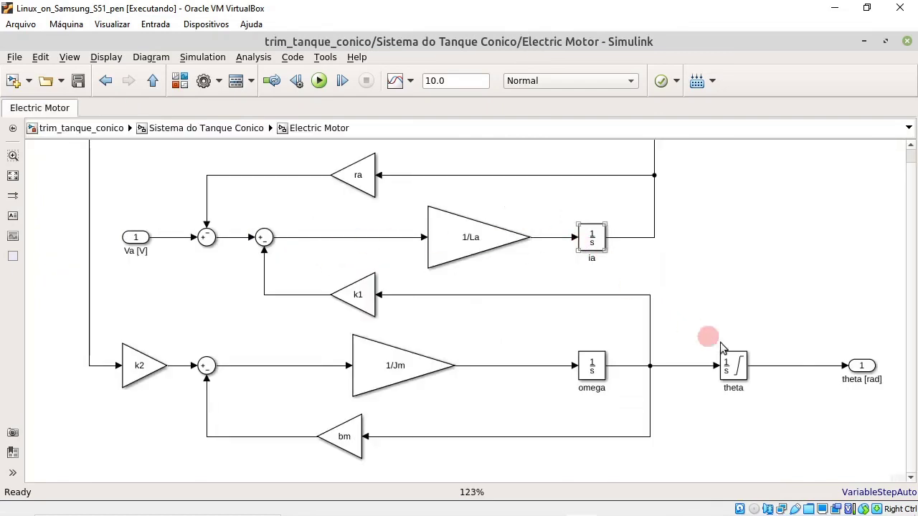
pyautogui.click(731, 365)
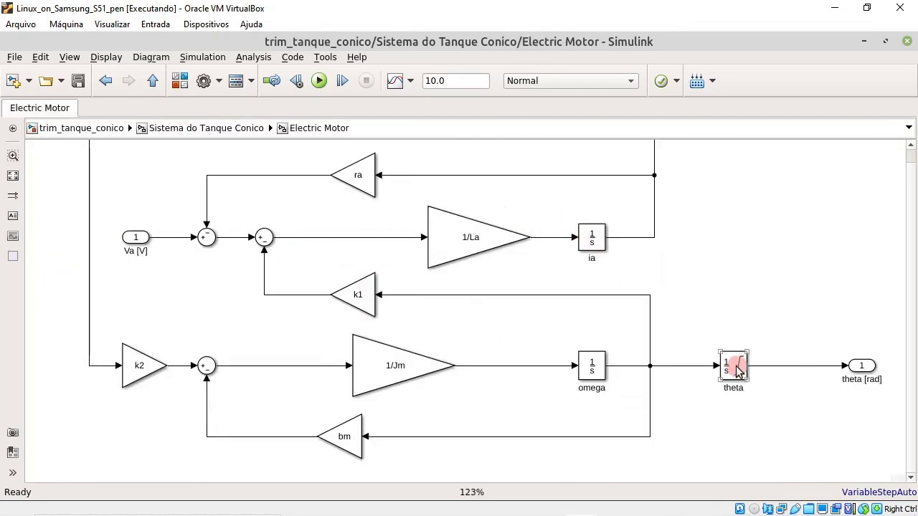
pyautogui.click(591, 365)
pyautogui.click(578, 216)
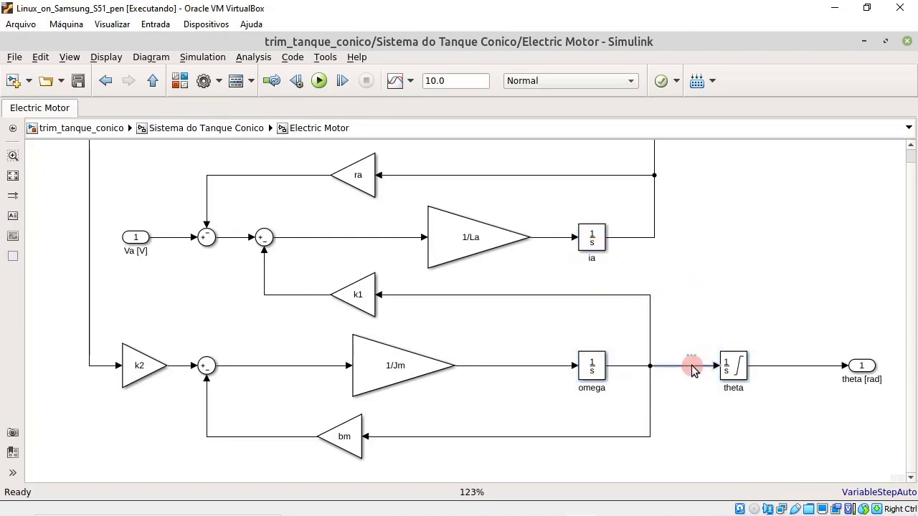
pyautogui.click(552, 237)
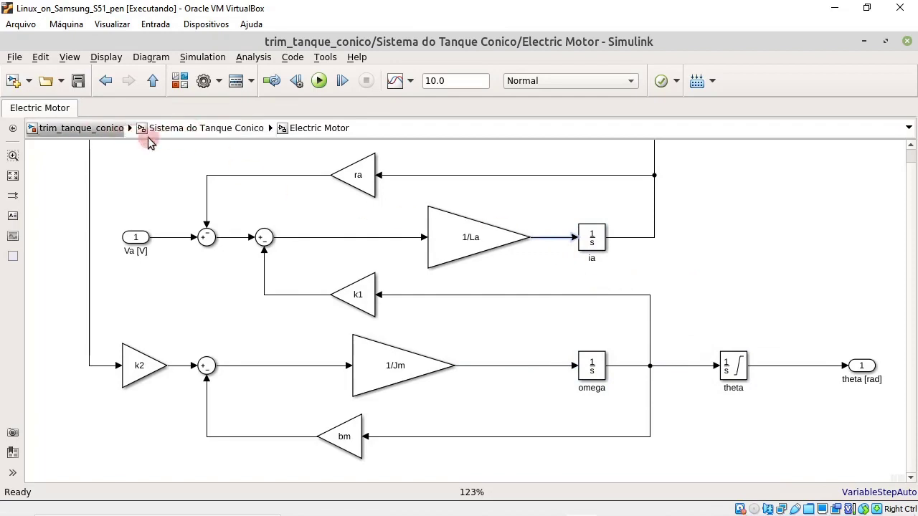
pyautogui.hotkey('alt', 'Tab')
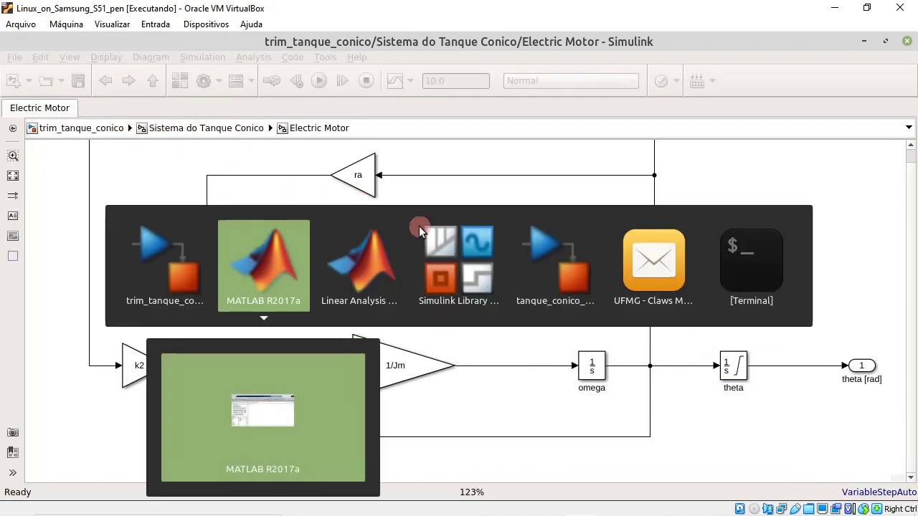
pyautogui.hotkey('alt', 'Tab')
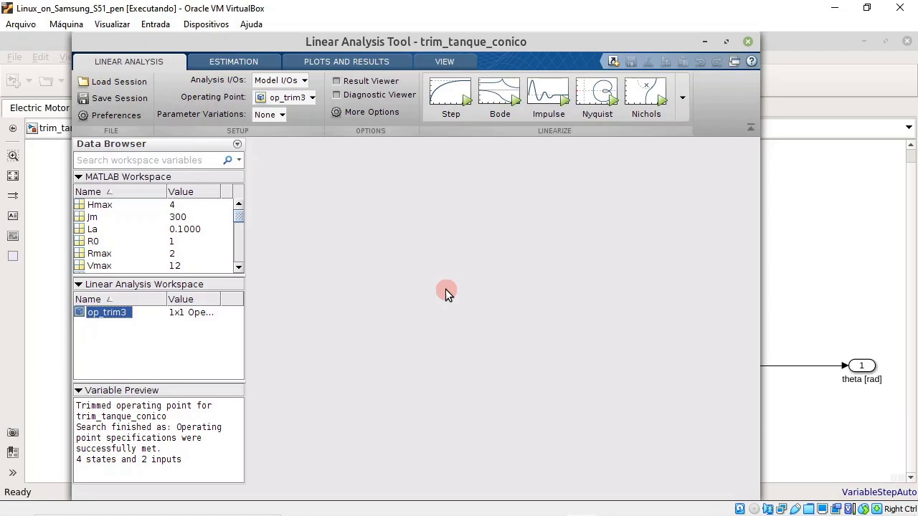
pyautogui.click(683, 101)
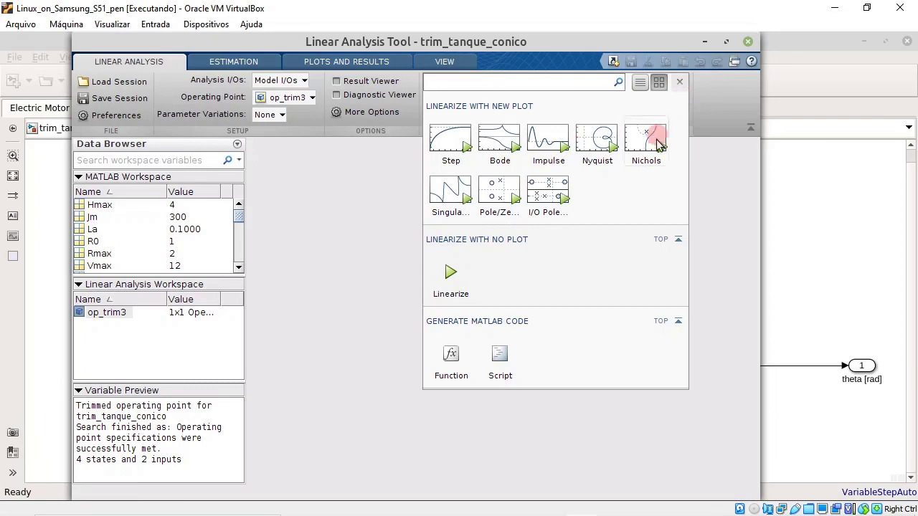
pyautogui.click(449, 279)
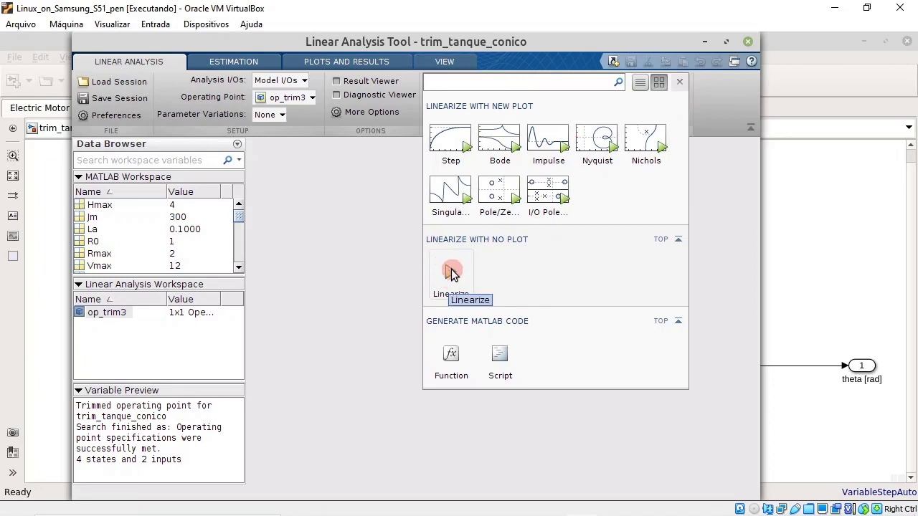
pyautogui.click(679, 81)
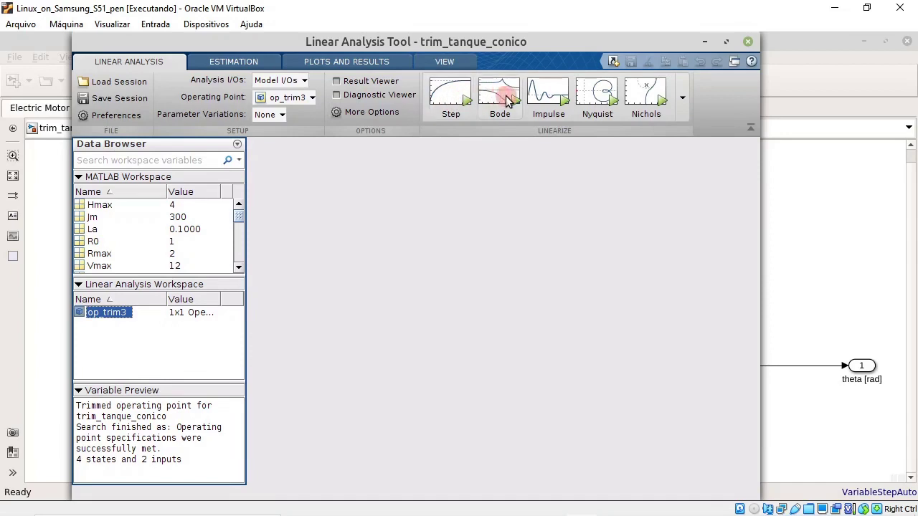
# Linearize the model around the op_trim3 operating point without a plot.
pyautogui.click(682, 99)
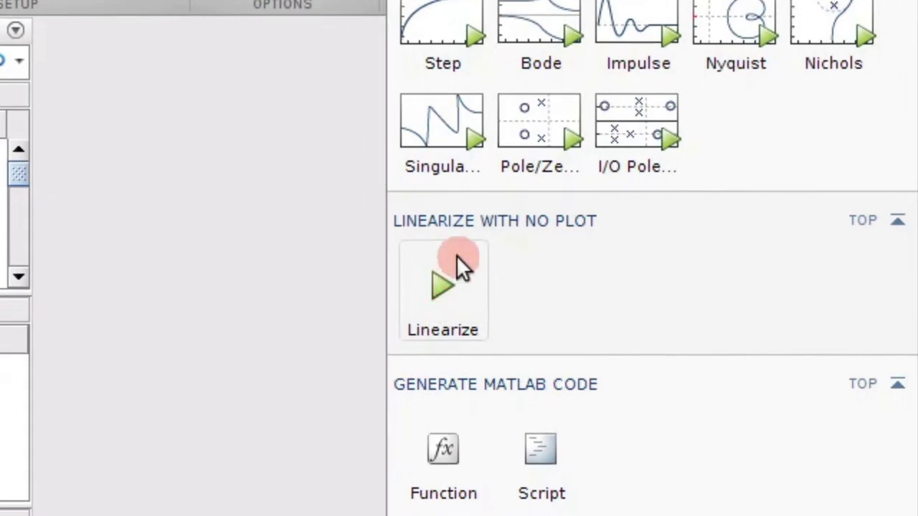
pyautogui.click(445, 292)
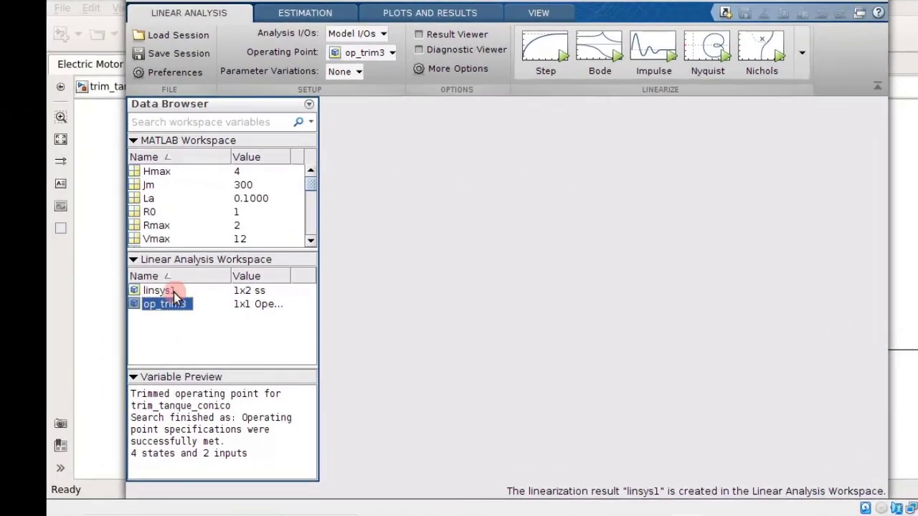
# Open the linearized system linsys1 and enlarge its window to show the state-space matrices.
pyautogui.click(106, 313)
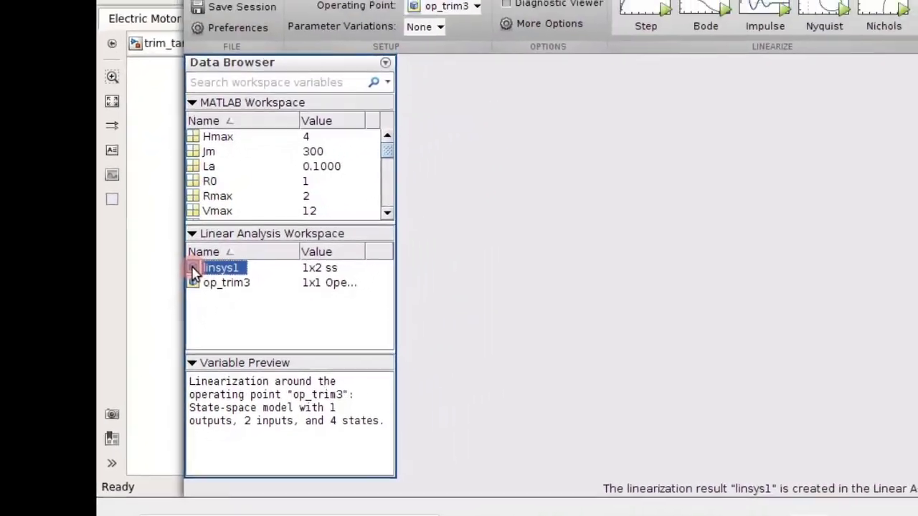
pyautogui.doubleClick(338, 209)
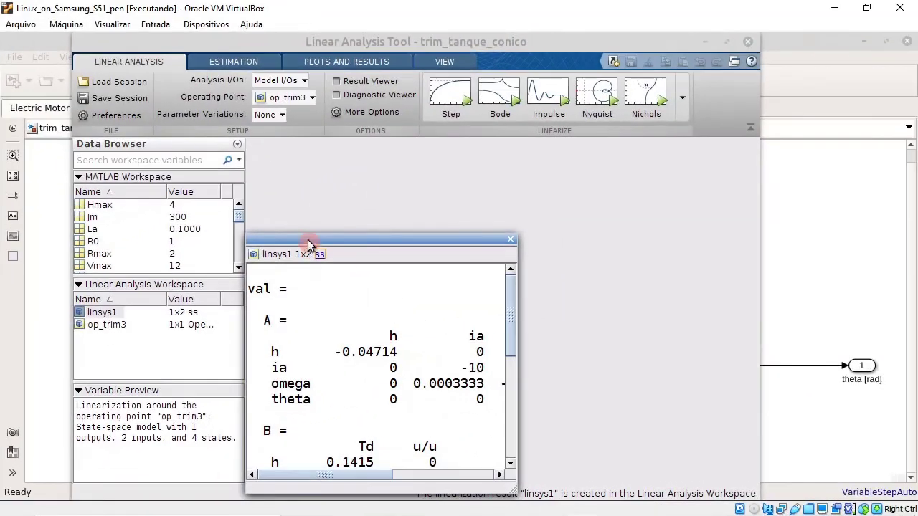
pyautogui.moveTo(308, 240); pyautogui.dragTo(181, 107)
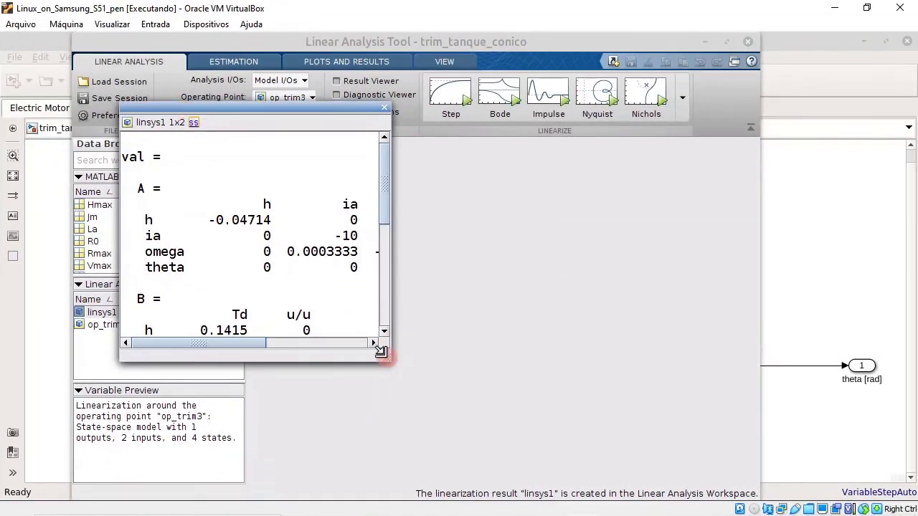
pyautogui.moveTo(384, 355); pyautogui.dragTo(762, 467)
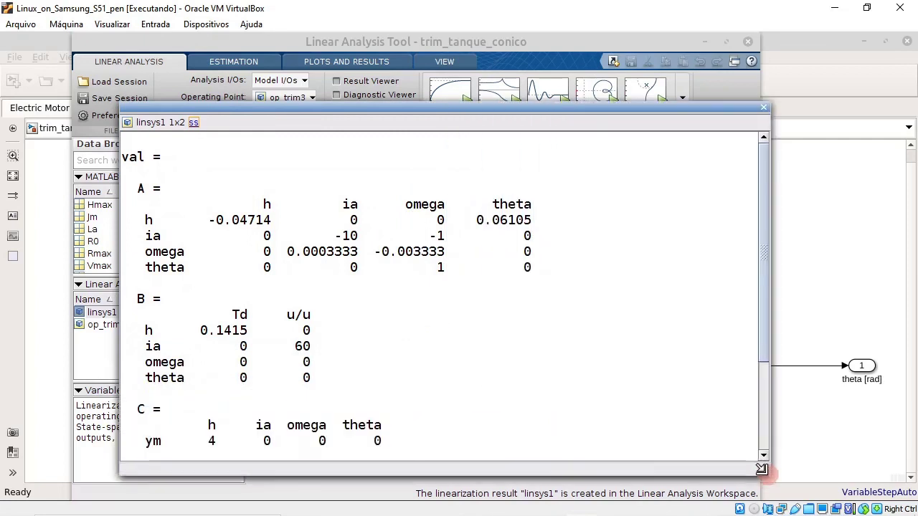
pyautogui.moveTo(435, 112); pyautogui.dragTo(403, 69)
pyautogui.moveTo(734, 439); pyautogui.dragTo(776, 511)
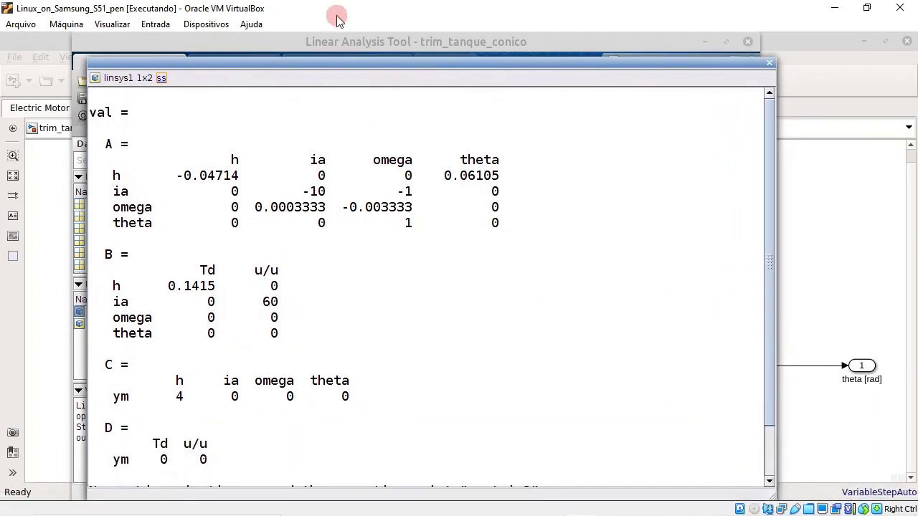
pyautogui.moveTo(354, 62); pyautogui.dragTo(355, 38)
# Examine the A, B, C and D matrices of the linearized system and close its window.
pyautogui.scroll(-2, 474, 194)
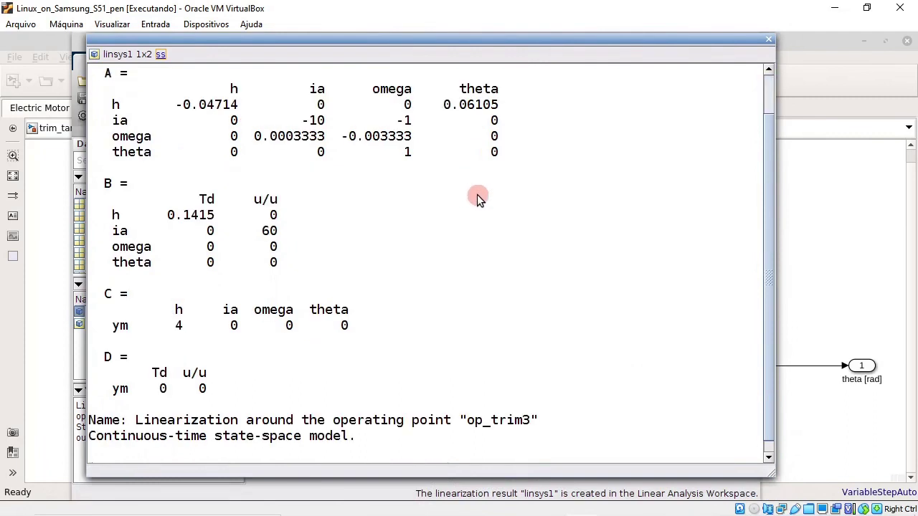
pyautogui.scroll(2, 477, 198)
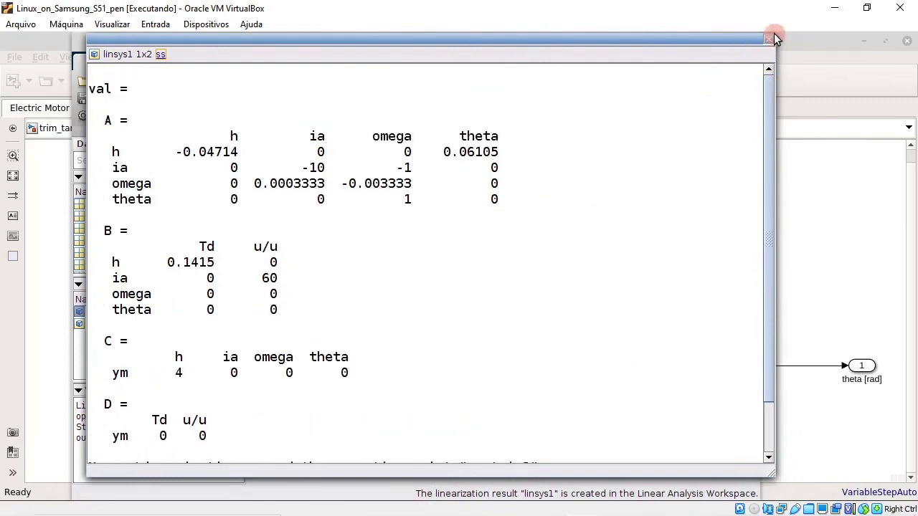
pyautogui.moveTo(776, 38); pyautogui.dragTo(775, 55)
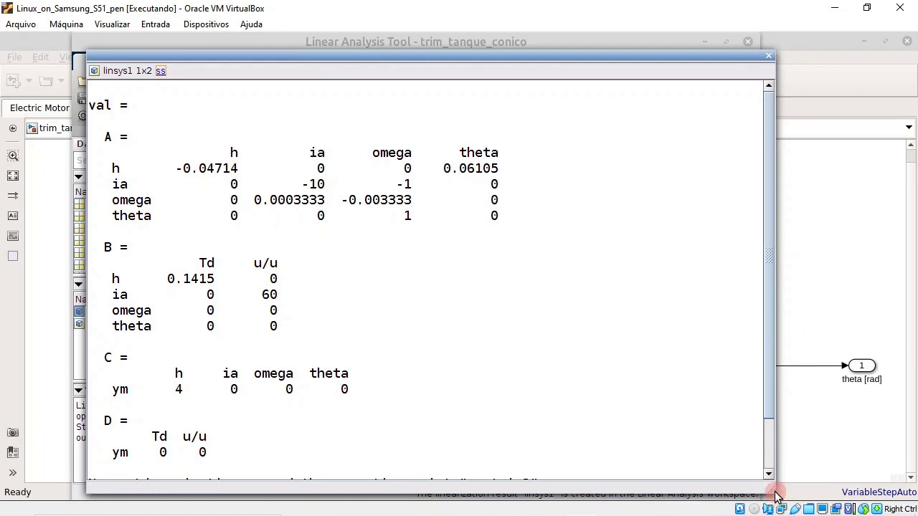
pyautogui.moveTo(780, 498); pyautogui.dragTo(815, 495)
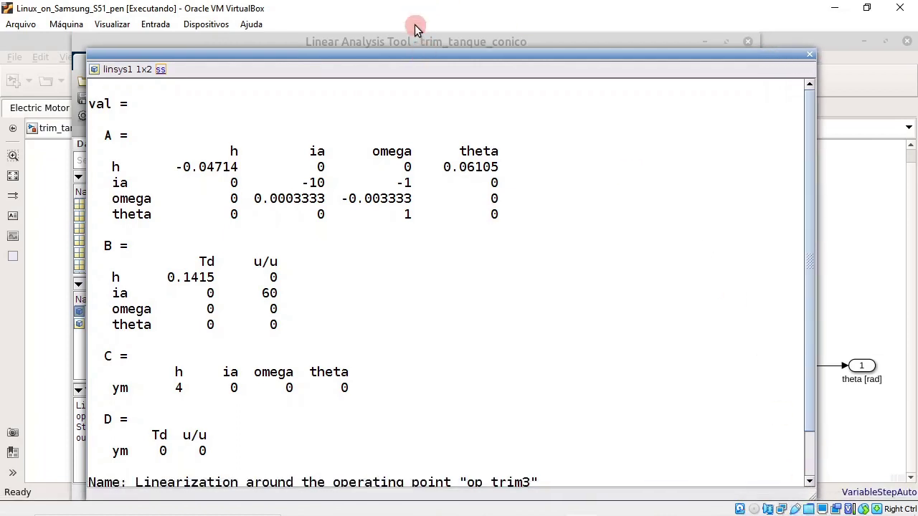
pyautogui.moveTo(399, 55); pyautogui.dragTo(387, 31)
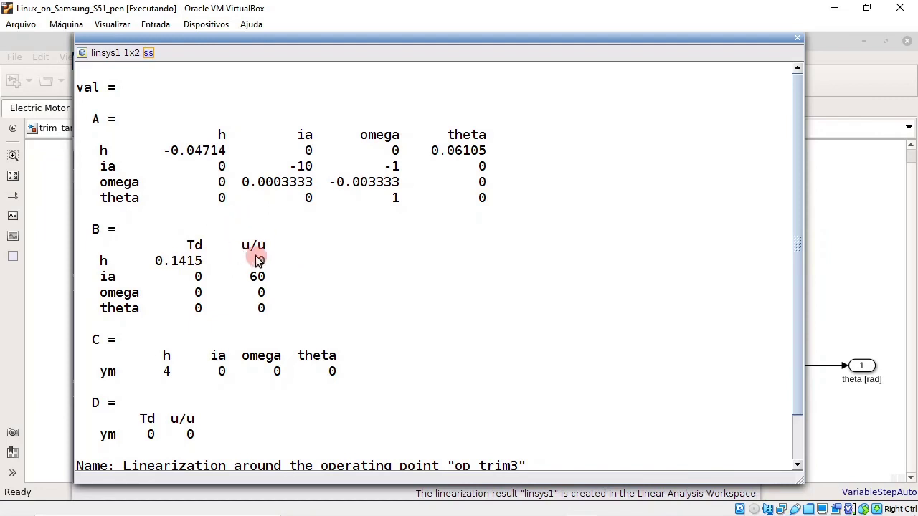
pyautogui.click(798, 39)
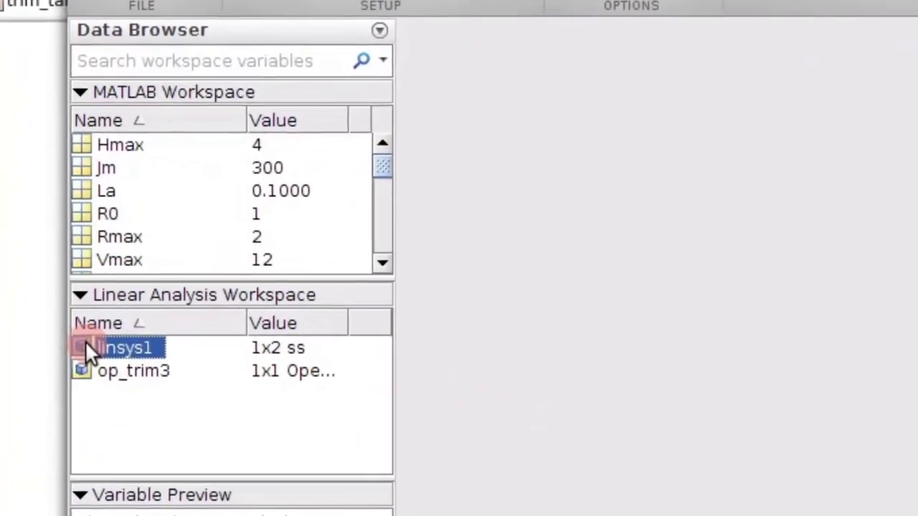
# Copy linsys1 into the MATLAB Workspace, and list the workspace variables with the who command in the MATLAB Command Window.
pyautogui.click(85, 346)
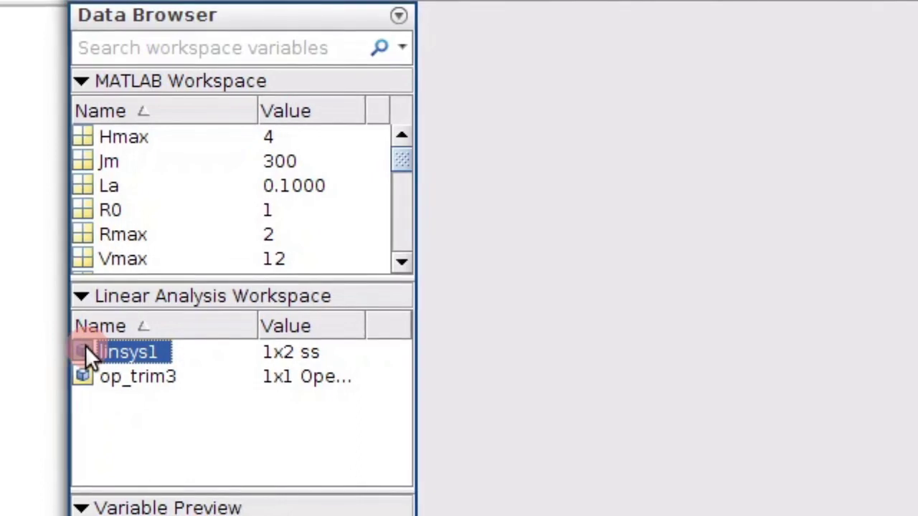
pyautogui.moveTo(85, 345); pyautogui.dragTo(190, 215)
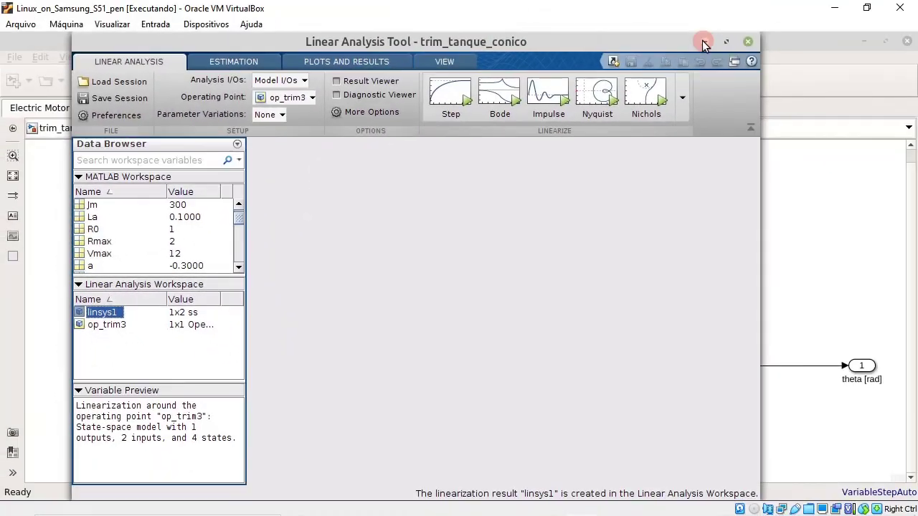
pyautogui.click(701, 41)
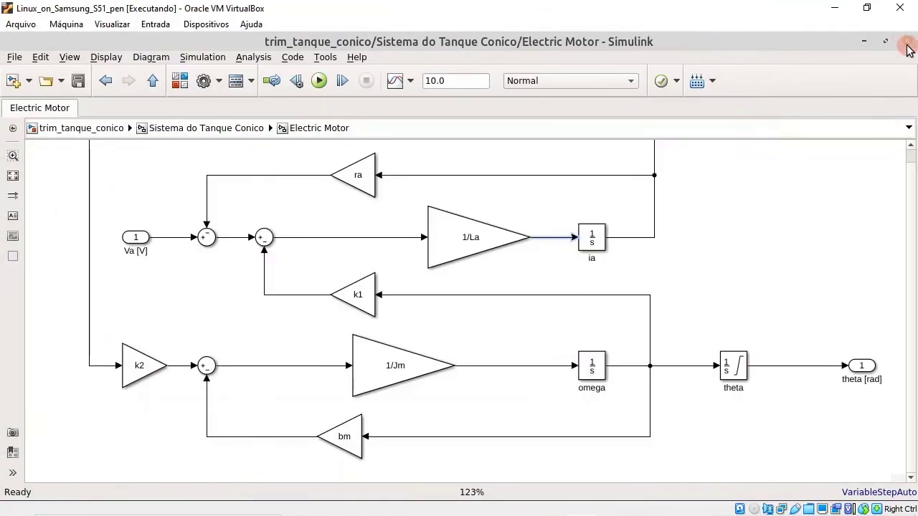
pyautogui.click(864, 42)
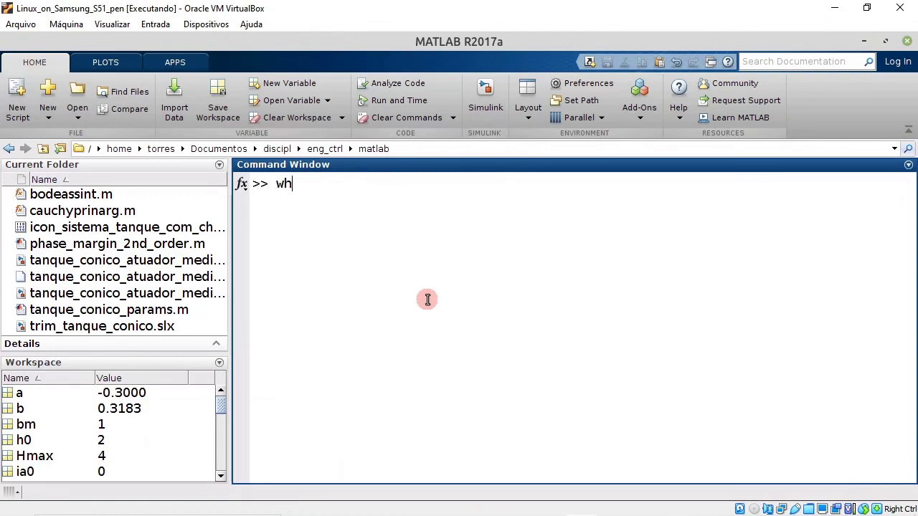
pyautogui.press('Return')
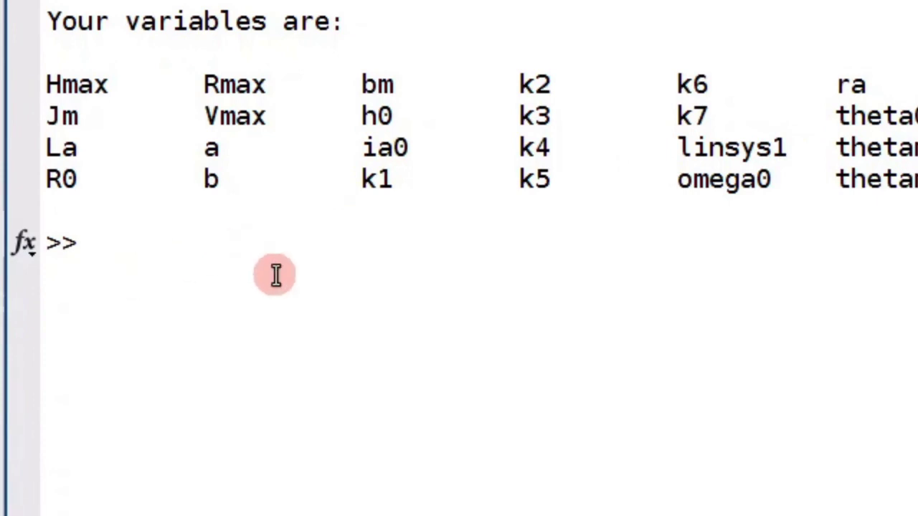
# Convert the linearized system to zero-pole-gain form with the command zpk(linsys1).
pyautogui.write('()')
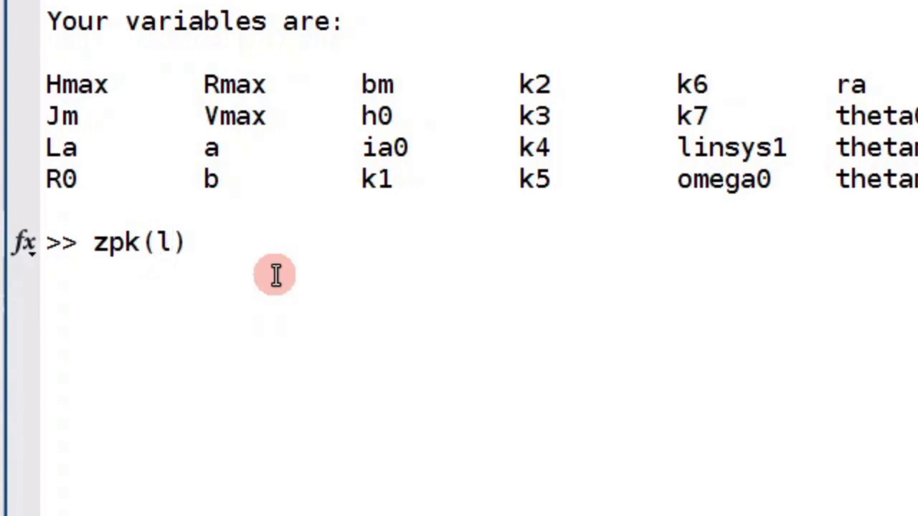
pyautogui.write('linsys1')
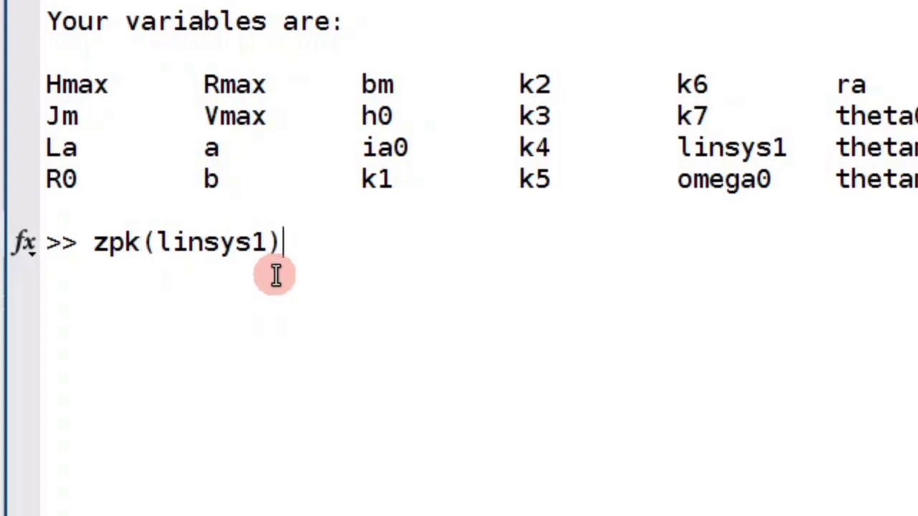
pyautogui.press('Return')
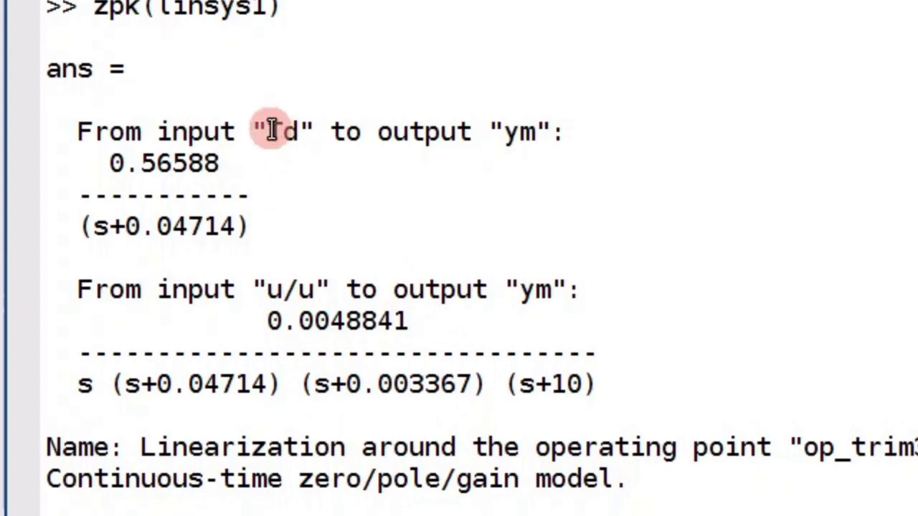
# Examine the transfer functions from inputs Td and u/u to output ym, including the s factor in the second denominator.
pyautogui.moveTo(268, 131); pyautogui.dragTo(295, 131)
pyautogui.moveTo(505, 131); pyautogui.dragTo(530, 135)
pyautogui.click(472, 203)
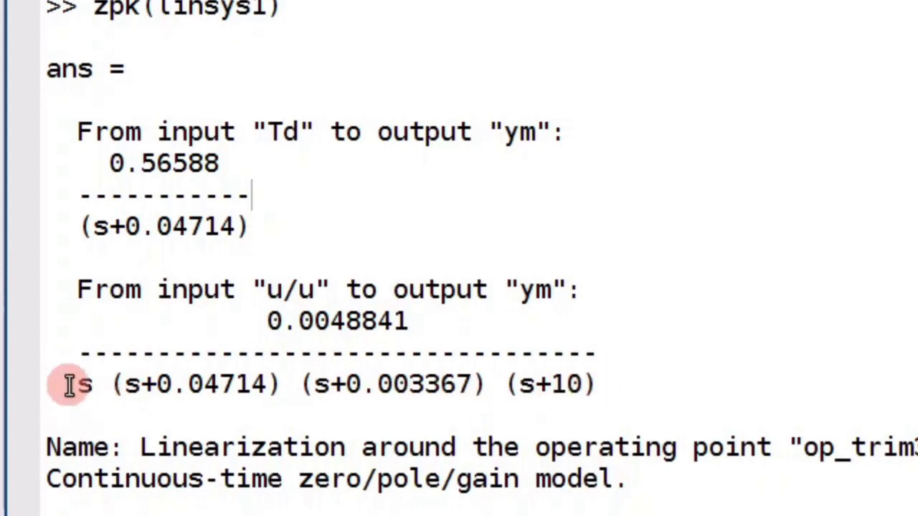
pyautogui.moveTo(69, 385); pyautogui.dragTo(109, 383)
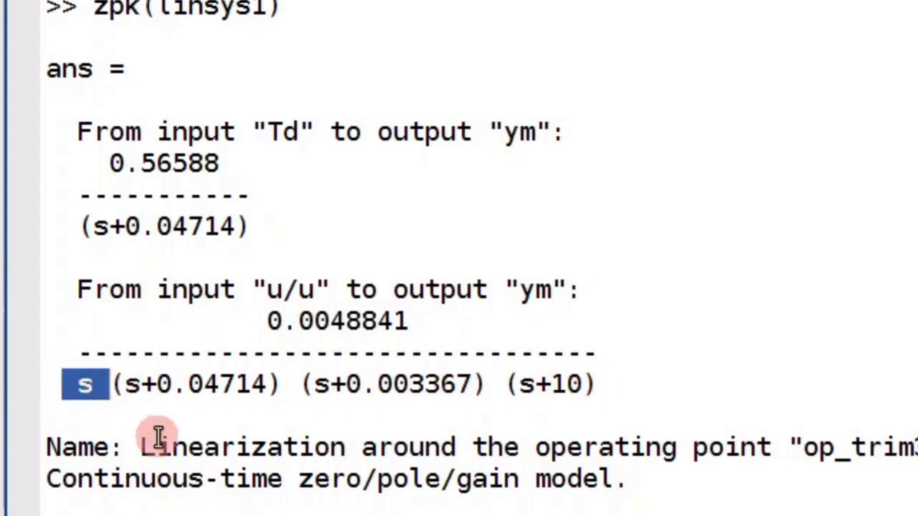
pyautogui.click(129, 424)
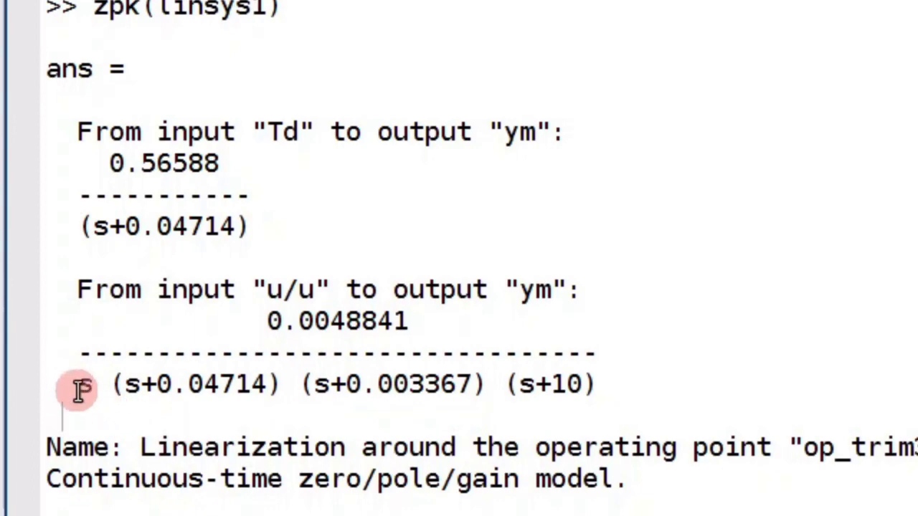